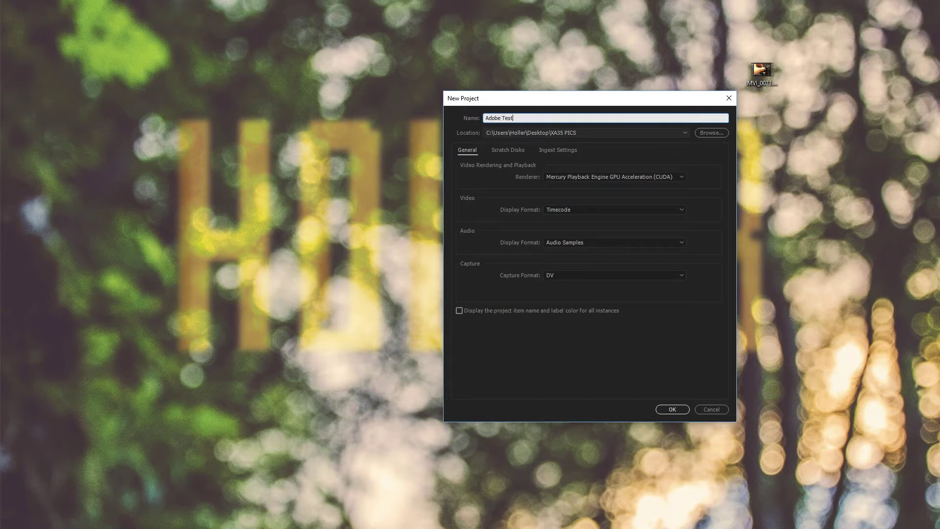
Step: Set the new project's location to New folder (2) on the Desktop and create the project
{"action": "left_click", "coordinate": [706, 136]}
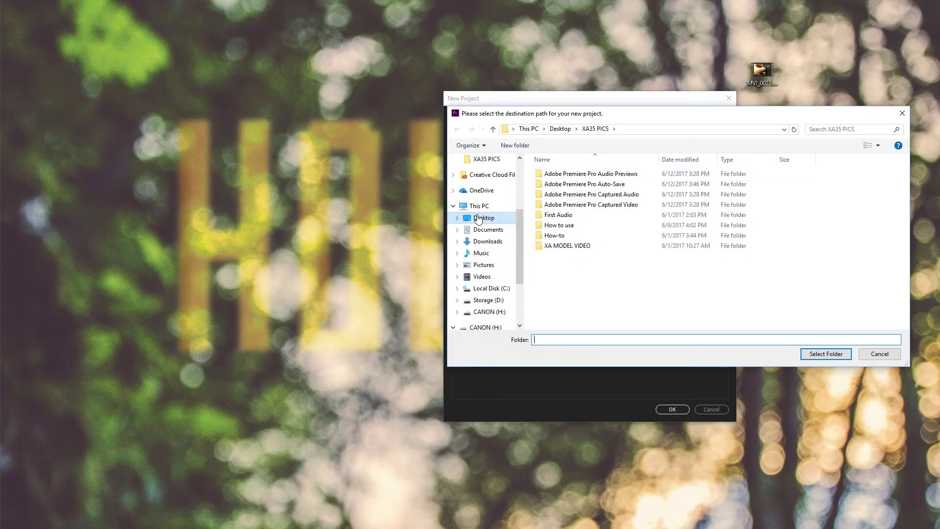
{"action": "left_click", "coordinate": [476, 216]}
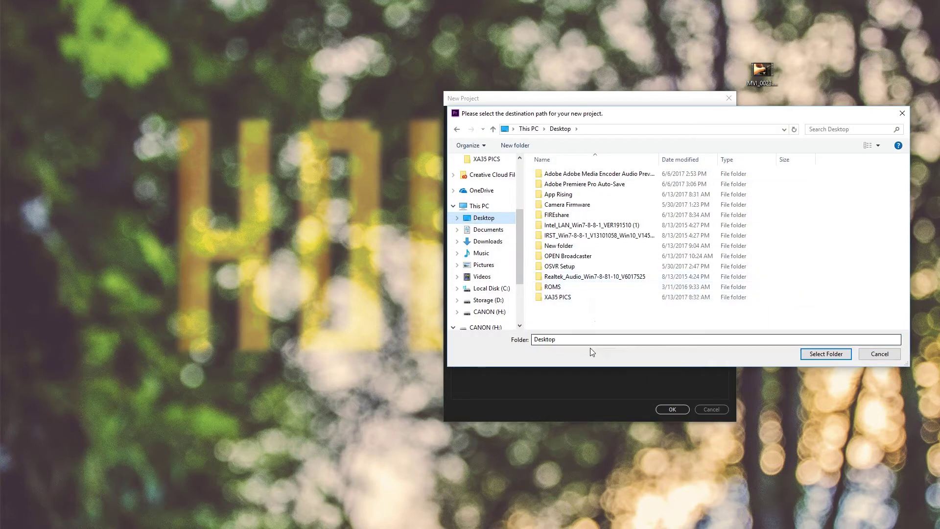
{"action": "left_click", "coordinate": [566, 340]}
{"action": "key", "text": "ctrl+a"}
{"action": "type", "text": "Adobe "}
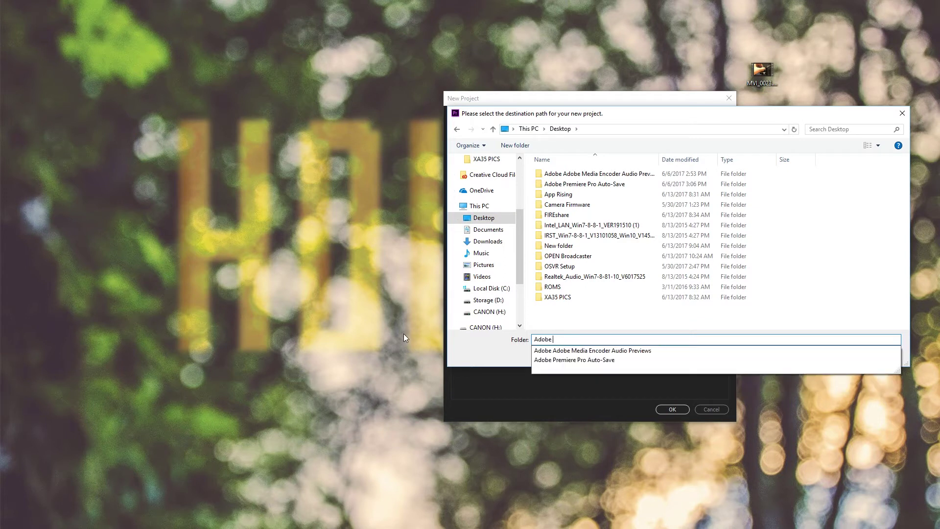
{"action": "type", "text": "Te"}
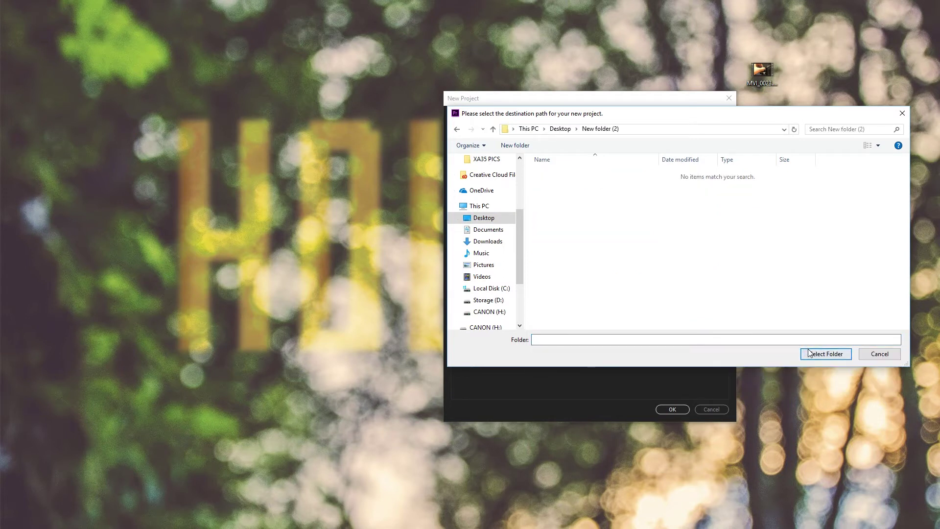
{"action": "left_click", "coordinate": [825, 353]}
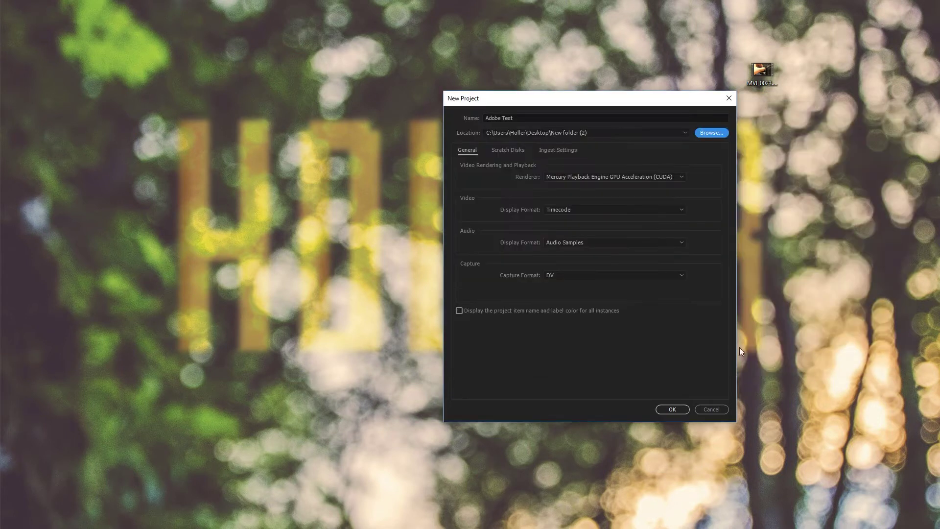
{"action": "left_click", "coordinate": [672, 409]}
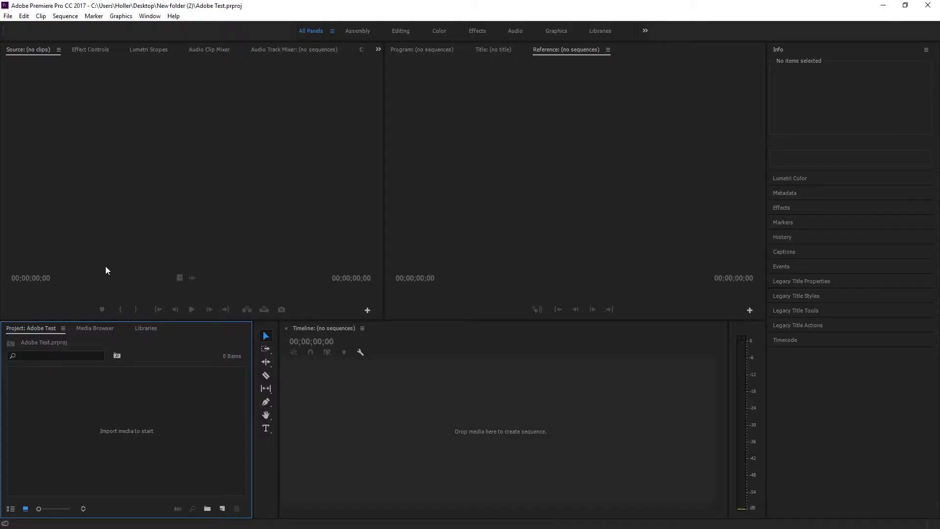
Step: Switch to the Assembly workspace and reset it to its saved layout
{"action": "left_click", "coordinate": [145, 206]}
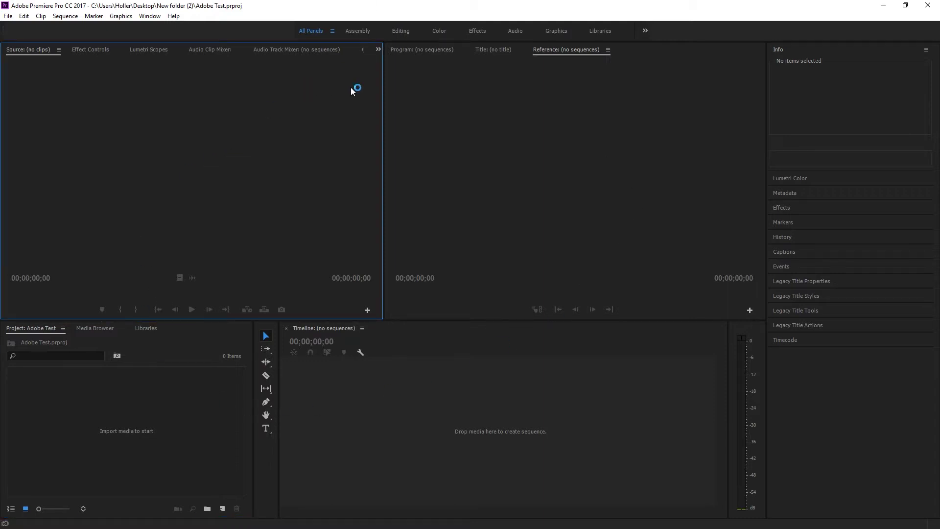
{"action": "left_click", "coordinate": [362, 31]}
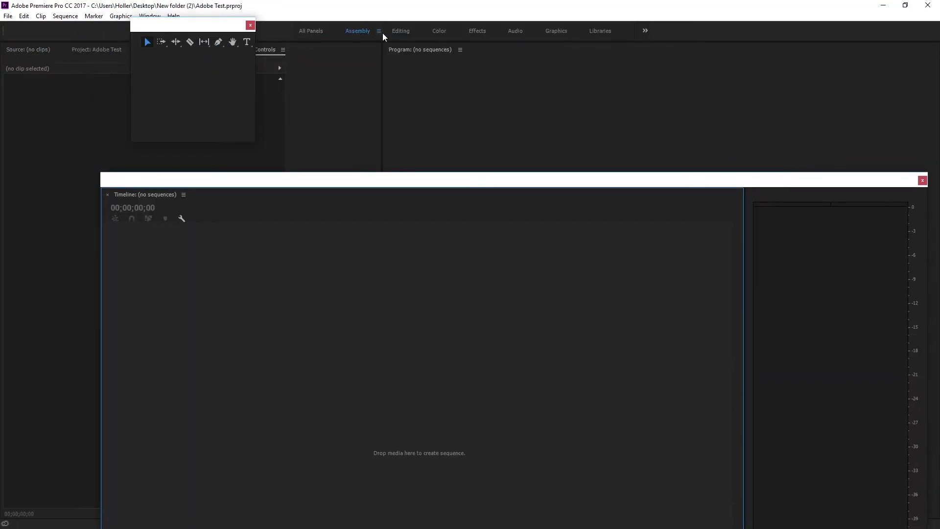
{"action": "right_click", "coordinate": [375, 31]}
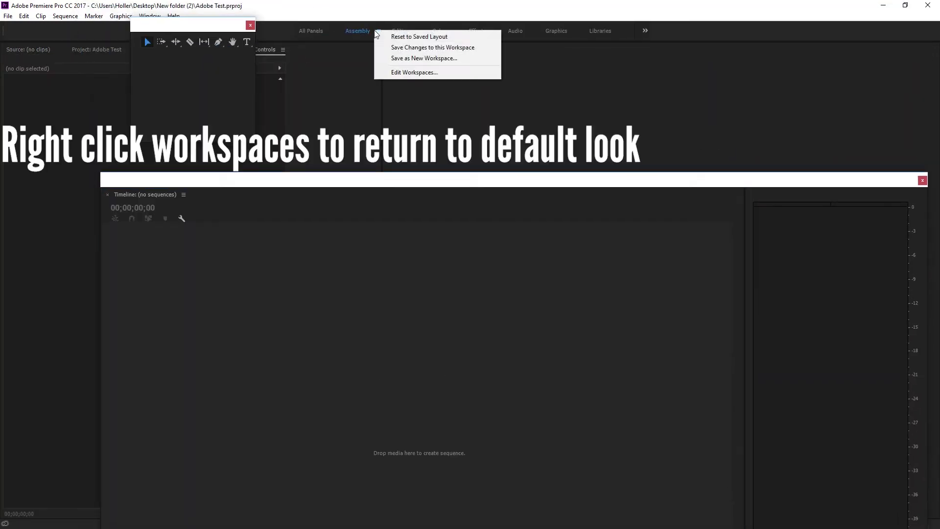
{"action": "left_click", "coordinate": [407, 38]}
Step: Look through the Editing, Color, Effects, Audio, Graphics and Libraries workspaces, and return to Assembly
{"action": "left_click", "coordinate": [399, 31]}
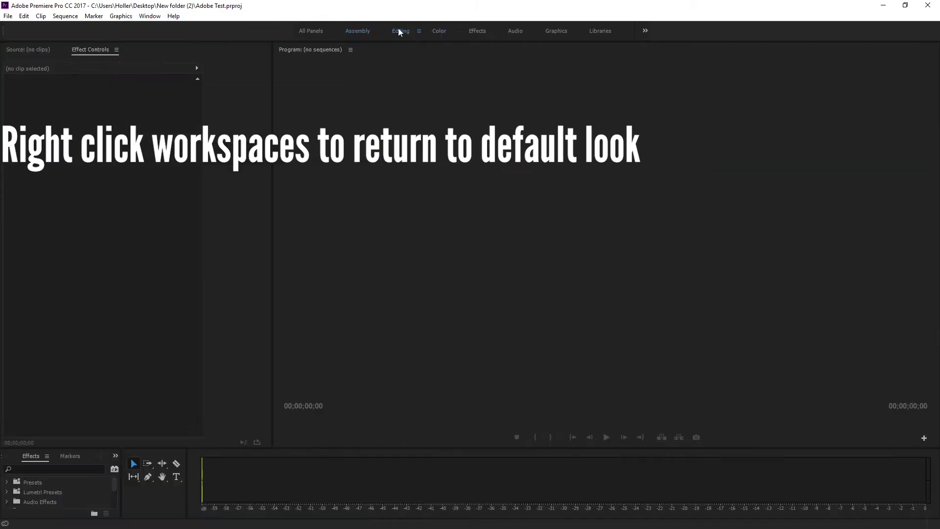
{"action": "left_click", "coordinate": [455, 31]}
{"action": "left_click", "coordinate": [486, 33]}
{"action": "left_click", "coordinate": [527, 31]}
{"action": "left_click", "coordinate": [556, 32]}
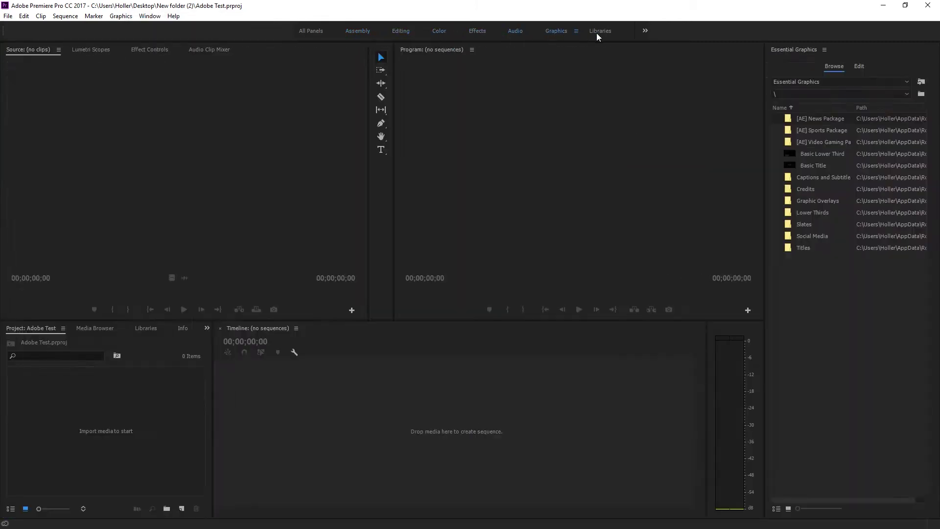
{"action": "left_click", "coordinate": [596, 33]}
{"action": "left_click", "coordinate": [399, 37]}
{"action": "left_click", "coordinate": [342, 35]}
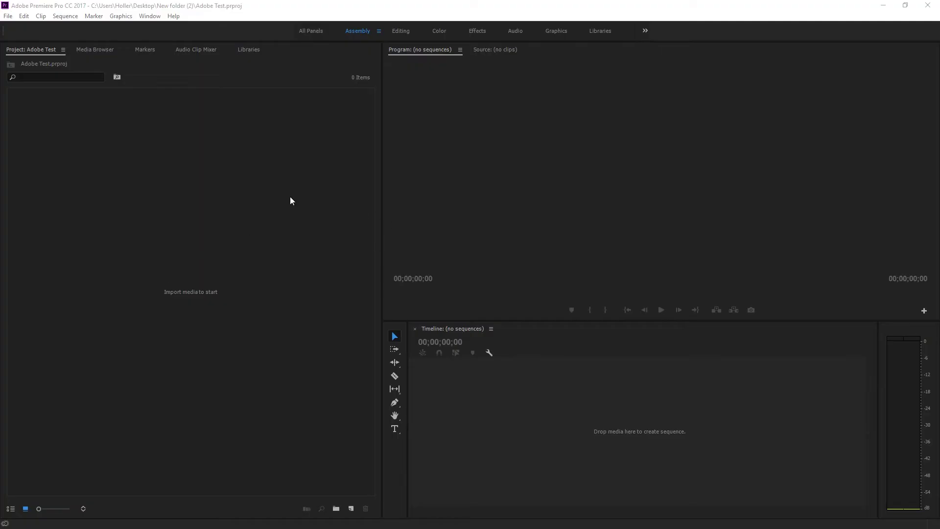
Step: Browse the media on the H: (CANON) drive and open its PRIVATE folder
{"action": "left_click", "coordinate": [164, 156]}
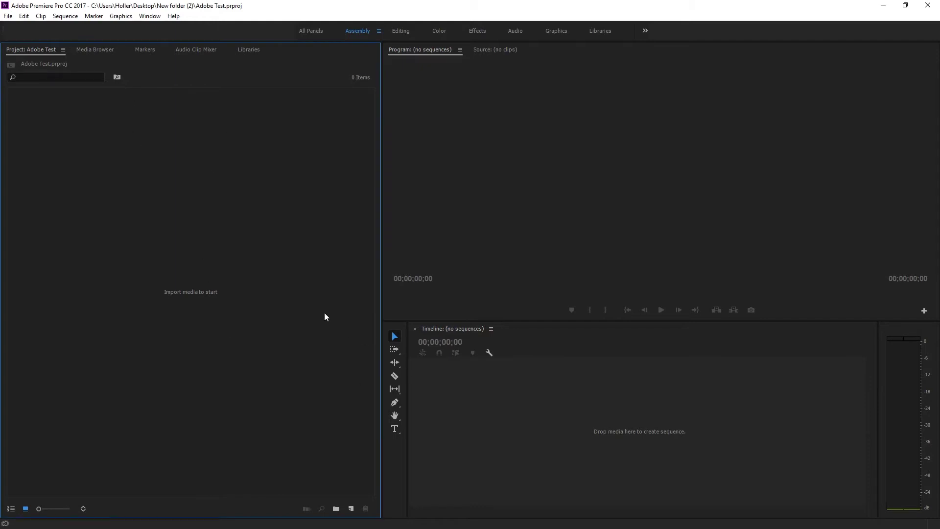
{"action": "left_click", "coordinate": [93, 52]}
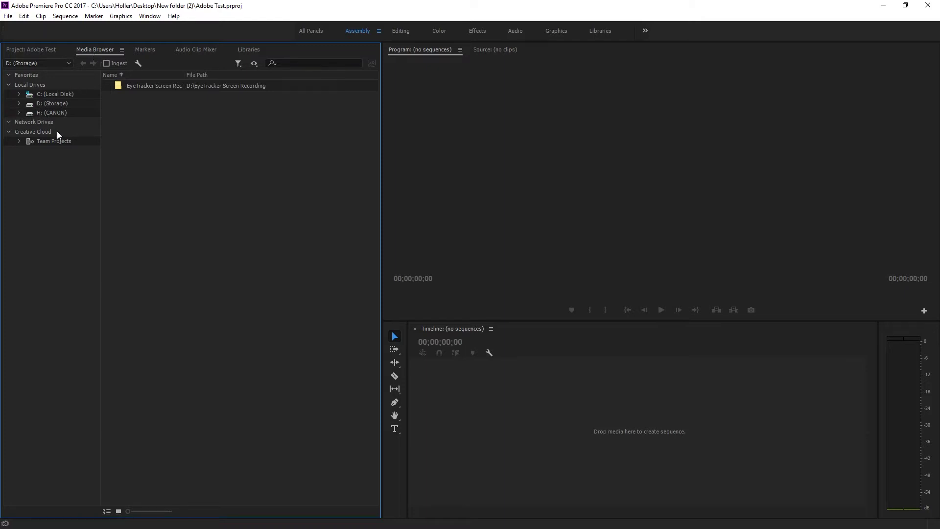
{"action": "left_click", "coordinate": [50, 111]}
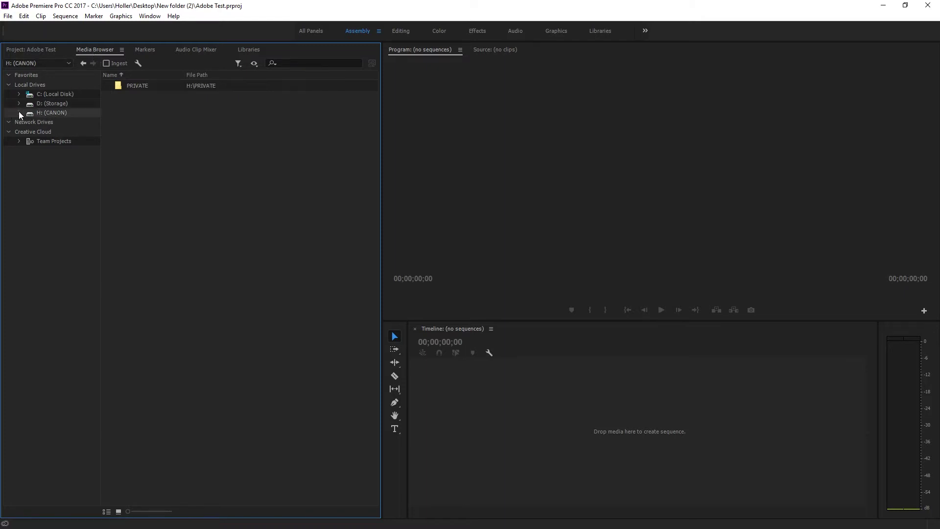
{"action": "left_click", "coordinate": [19, 114]}
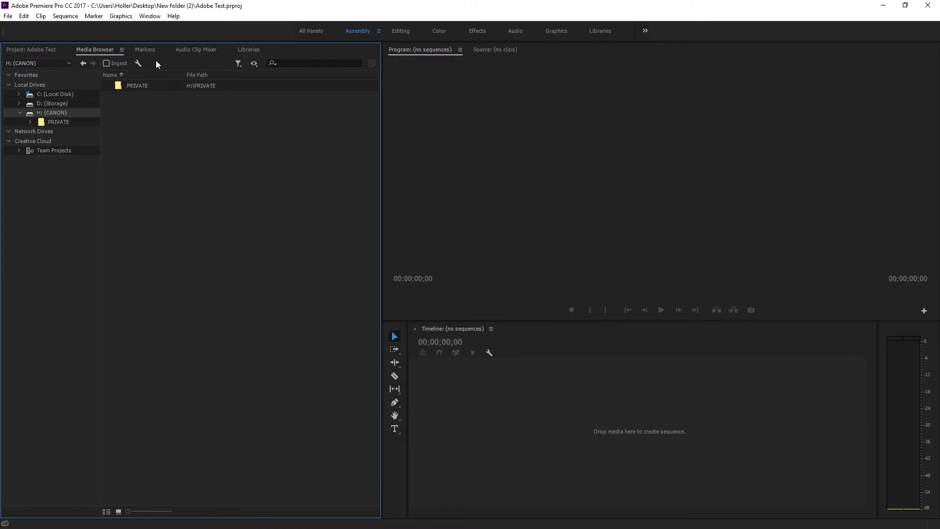
{"action": "left_click", "coordinate": [58, 122]}
Step: Import all four clips, 00000 to 00003, into the project and accept the Dolby codec installation
{"action": "left_click_drag", "start_coordinate": [180, 148], "coordinate": [144, 92]}
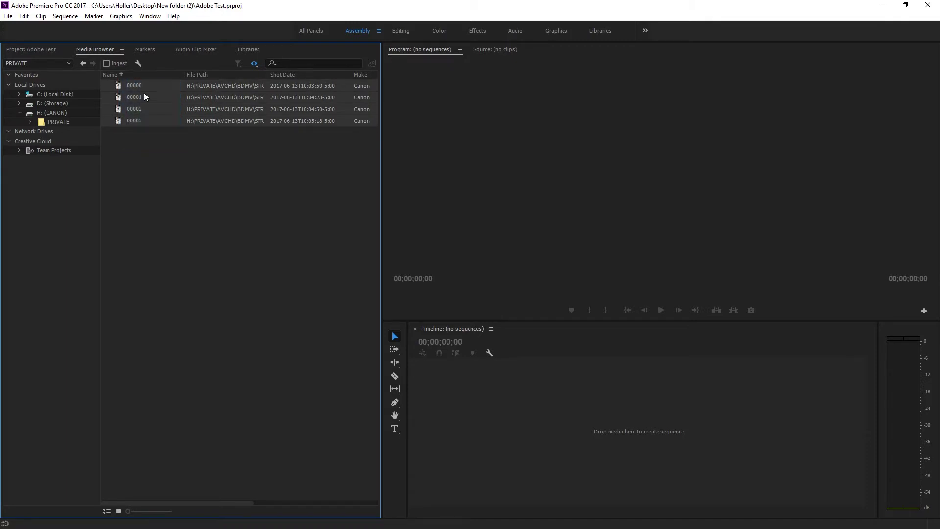
{"action": "right_click", "coordinate": [145, 96]}
{"action": "left_click", "coordinate": [162, 111]}
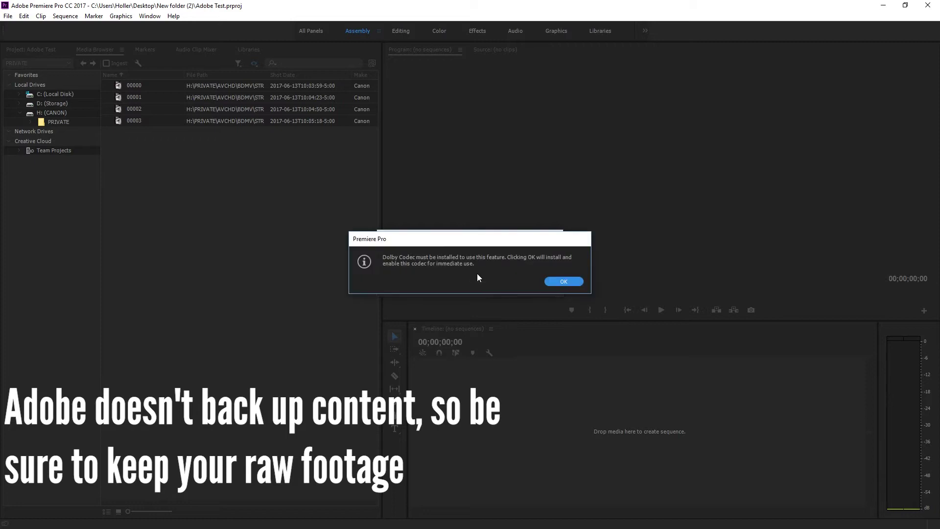
{"action": "left_click", "coordinate": [556, 281]}
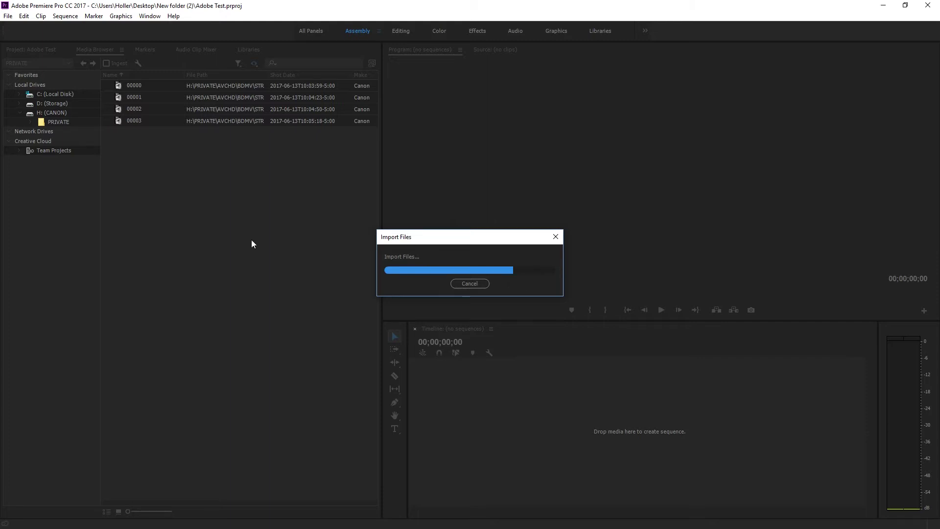
Step: Show the project's imported clips and create a new sequence from clip 00000.MTS
{"action": "left_click", "coordinate": [39, 51]}
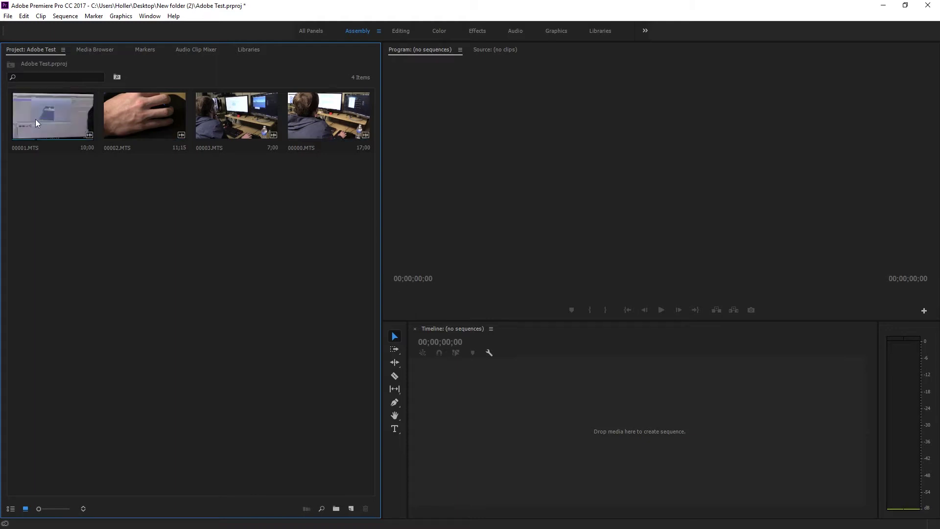
{"action": "left_click_drag", "start_coordinate": [298, 119], "coordinate": [681, 334]}
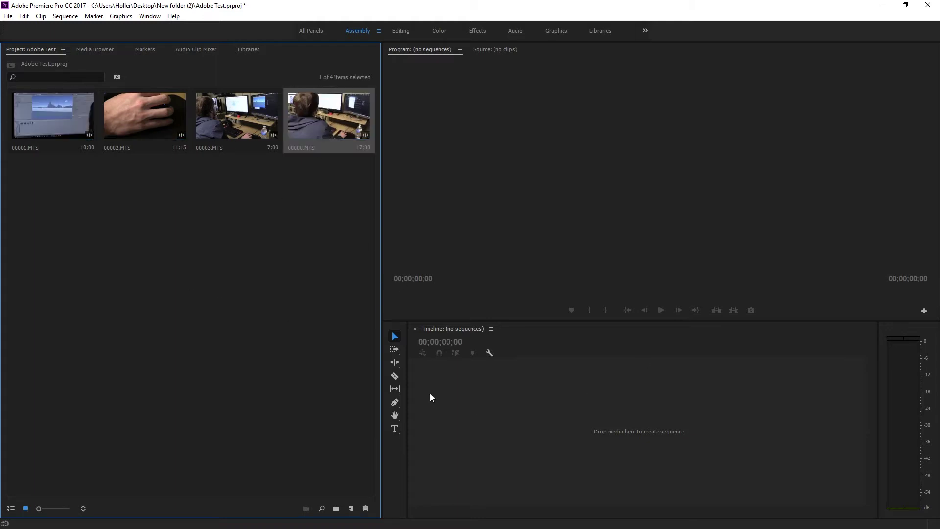
{"action": "left_click_drag", "start_coordinate": [432, 397], "coordinate": [434, 397]}
{"action": "mouse_move", "coordinate": [535, 349]}
{"action": "left_mouse_down"}
{"action": "mouse_move", "coordinate": [617, 355]}
{"action": "mouse_move", "coordinate": [682, 343]}
{"action": "mouse_move", "coordinate": [507, 350]}
{"action": "mouse_move", "coordinate": [653, 348]}
{"action": "mouse_move", "coordinate": [523, 348]}
{"action": "left_mouse_up"}
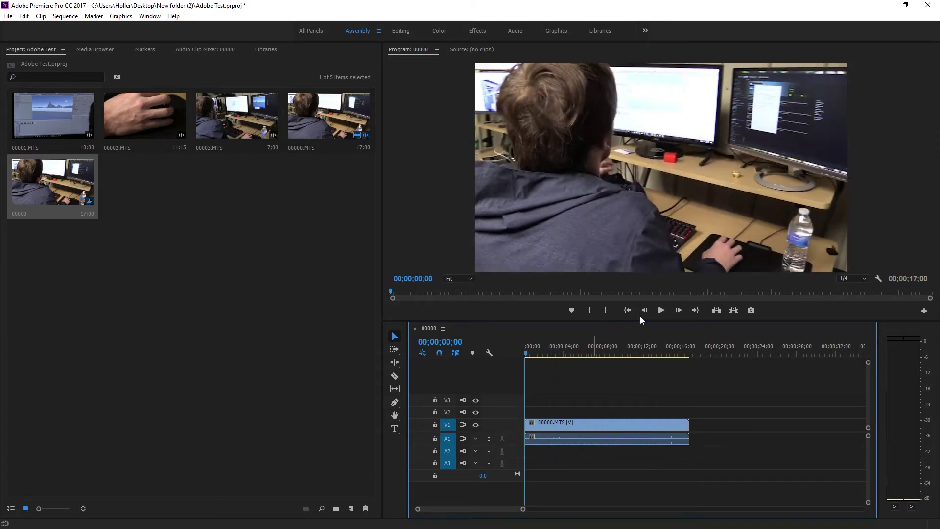
Step: Preview the sequence briefly, set the playback resolution to Full and resume playback
{"action": "left_click", "coordinate": [660, 310]}
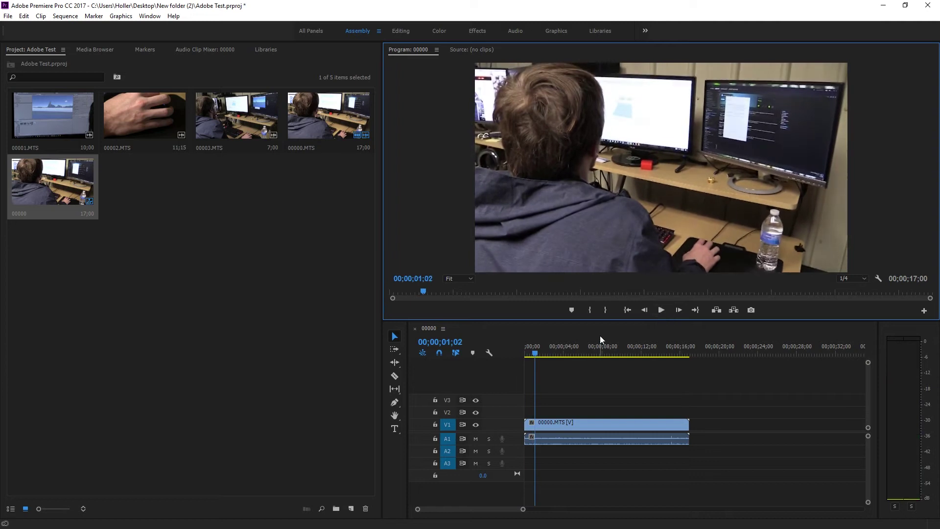
{"action": "left_click", "coordinate": [661, 310]}
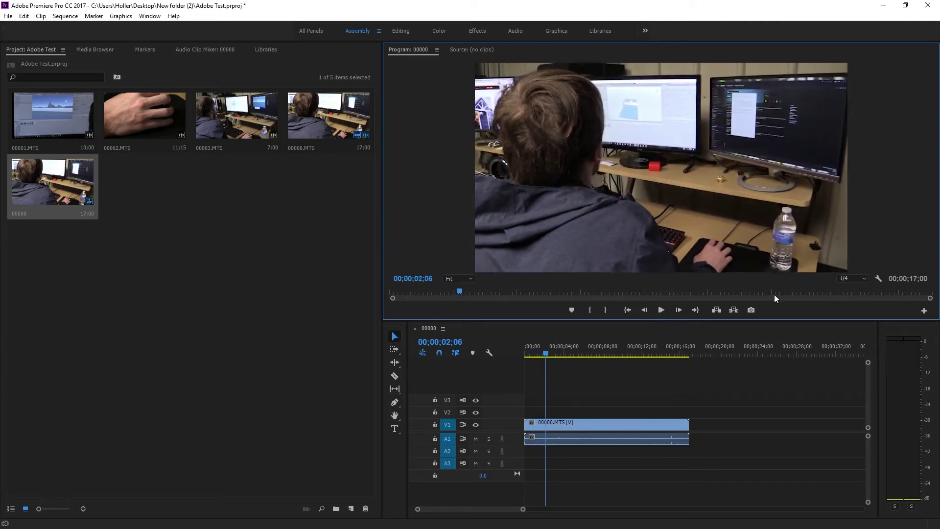
{"action": "left_click", "coordinate": [860, 277]}
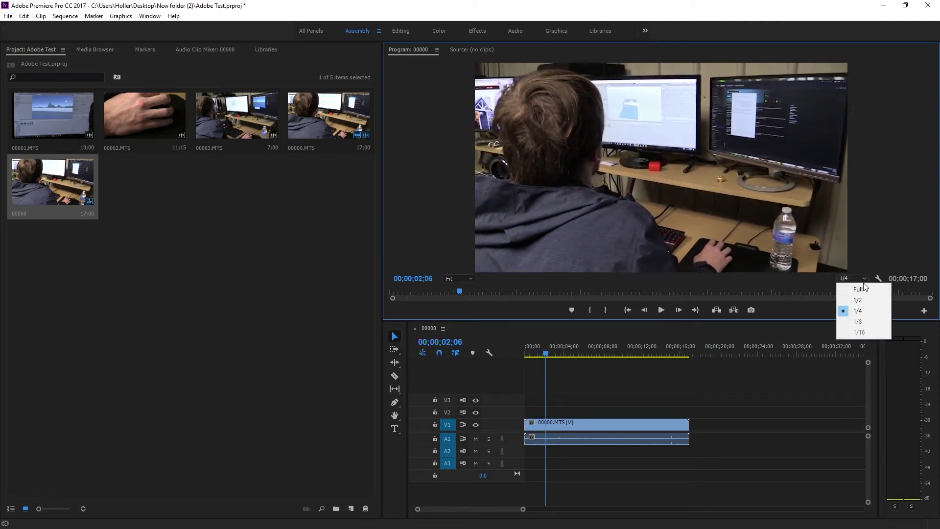
{"action": "left_click", "coordinate": [857, 288]}
{"action": "key", "text": "space"}
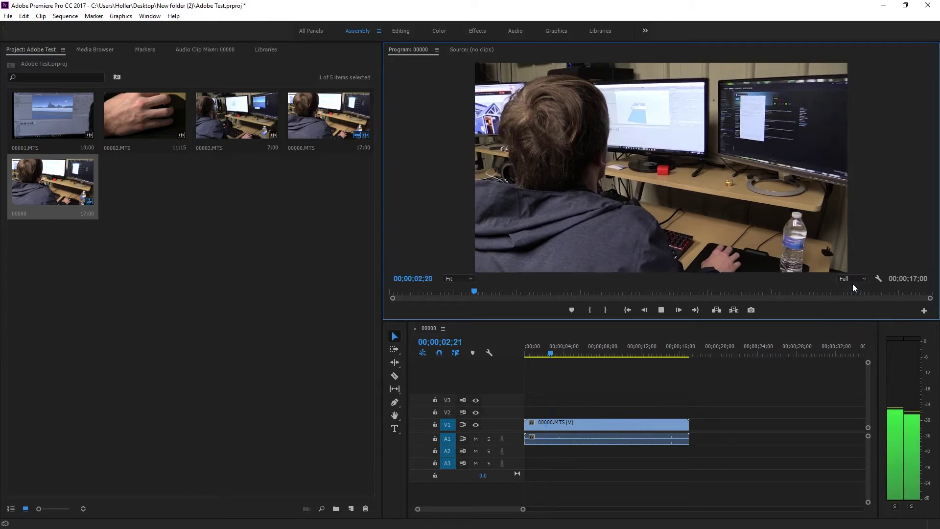
Step: Set the playback resolution to 1/2 and stop the playback after checking it
{"action": "left_click", "coordinate": [854, 284]}
{"action": "left_click", "coordinate": [857, 299]}
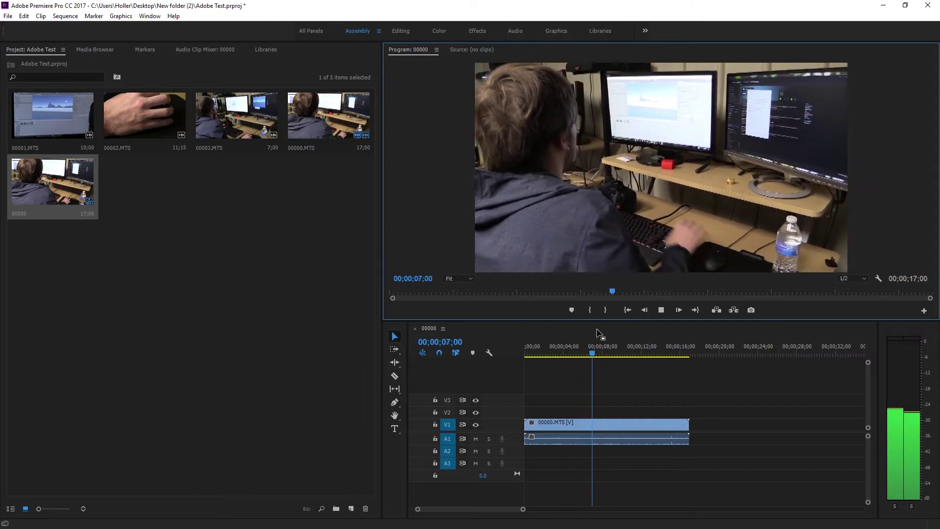
{"action": "key", "text": "space"}
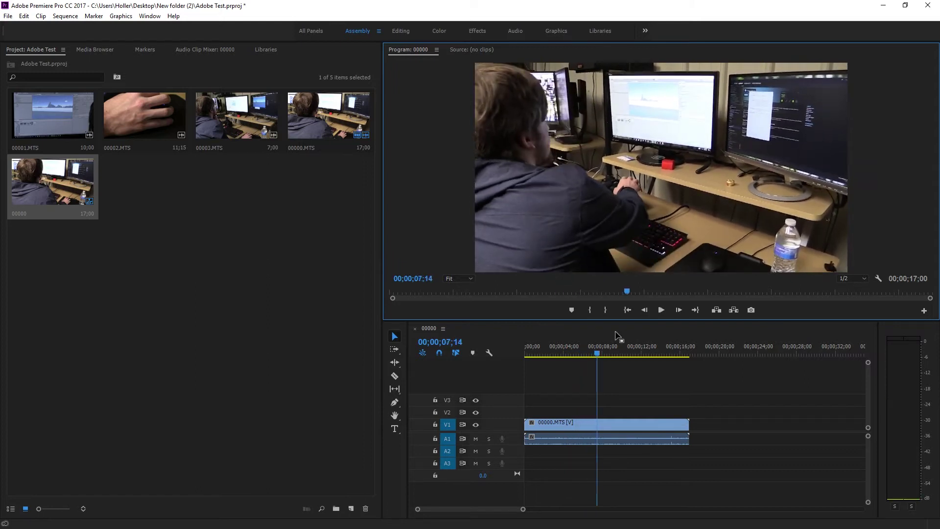
{"action": "double_click", "coordinate": [544, 422]}
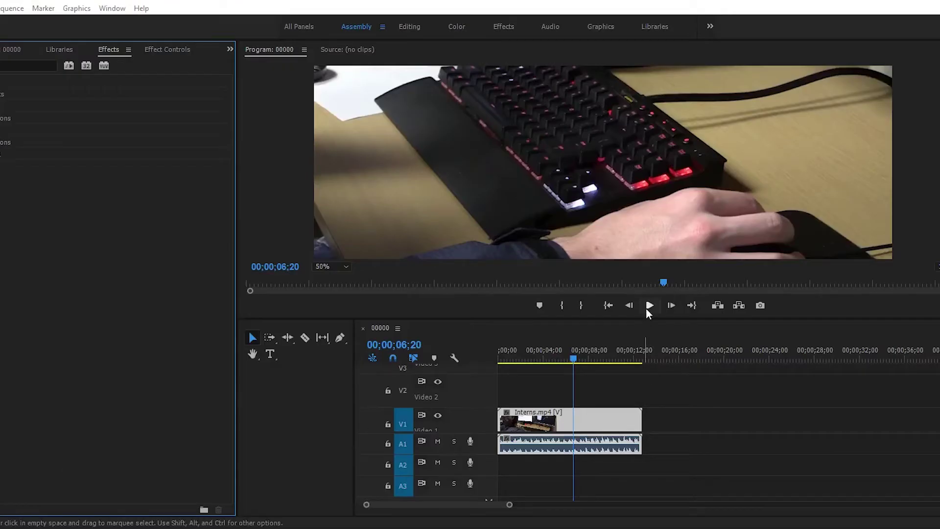
Step: Preview the Interns.mp4 sequence, repeatedly rewinding and fast-forwarding through it at increasing speeds
{"action": "left_click", "coordinate": [646, 310]}
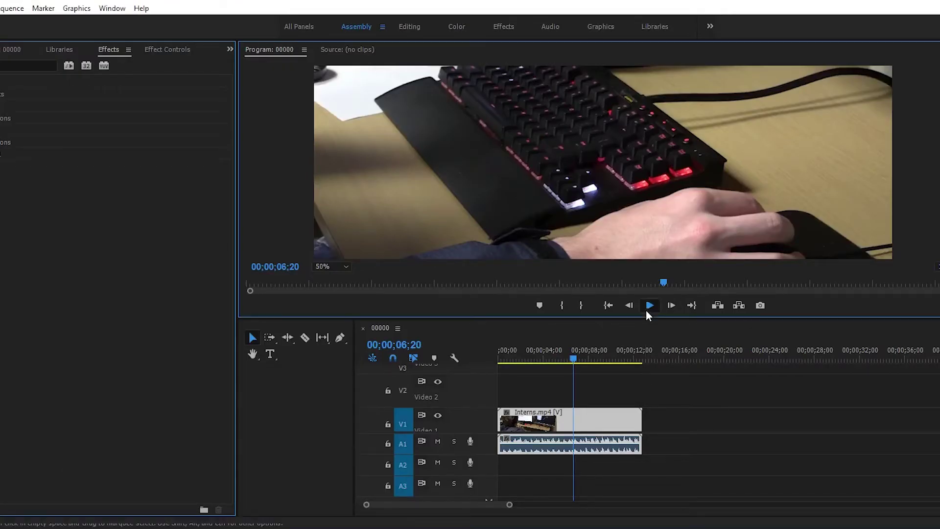
{"action": "key", "text": "j"}
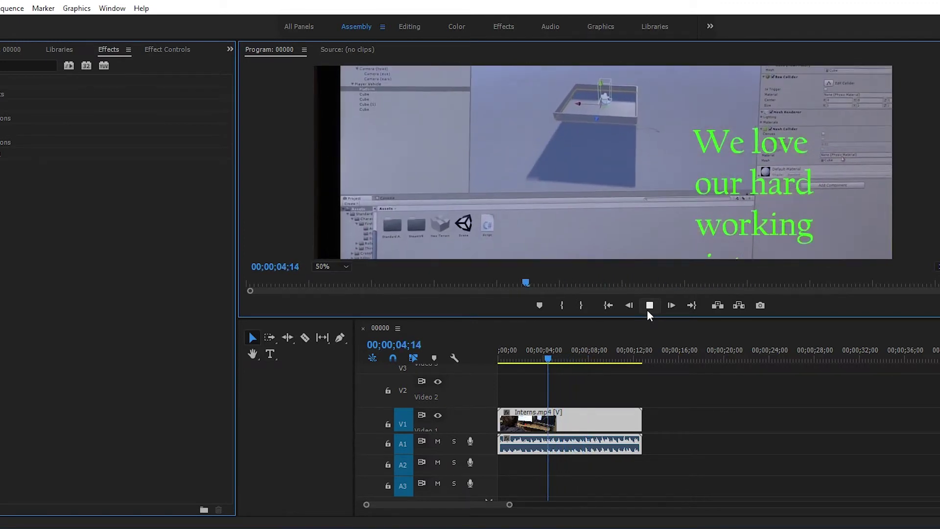
{"action": "key", "text": "l"}
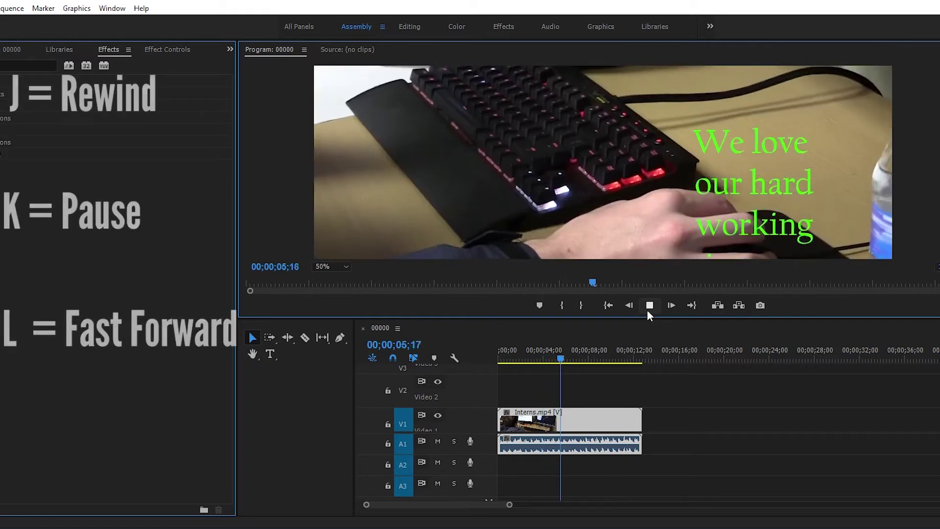
{"action": "key", "text": "l"}
{"action": "key", "text": "l"}
{"action": "key", "text": "j"}
{"action": "key", "text": "j"}
{"action": "key", "text": "j"}
{"action": "key", "text": "j"}
{"action": "key", "text": "j"}
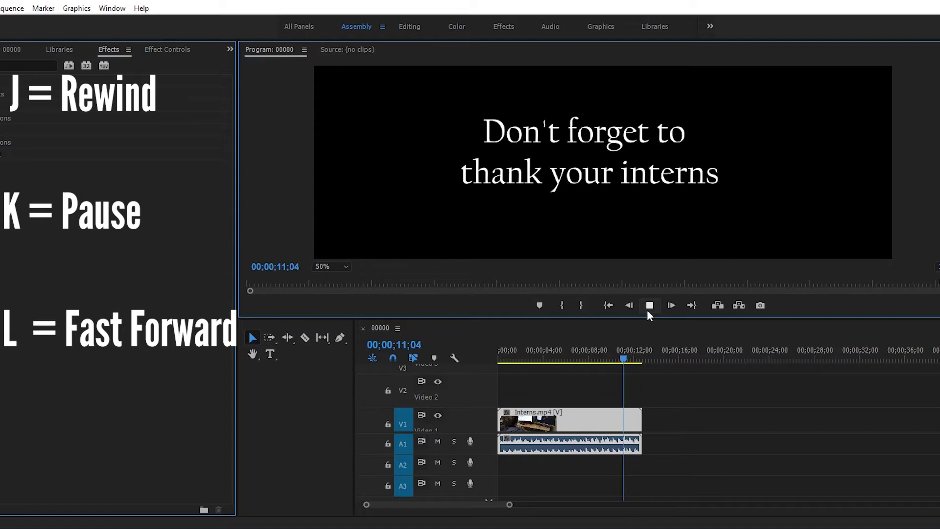
{"action": "key", "text": "l"}
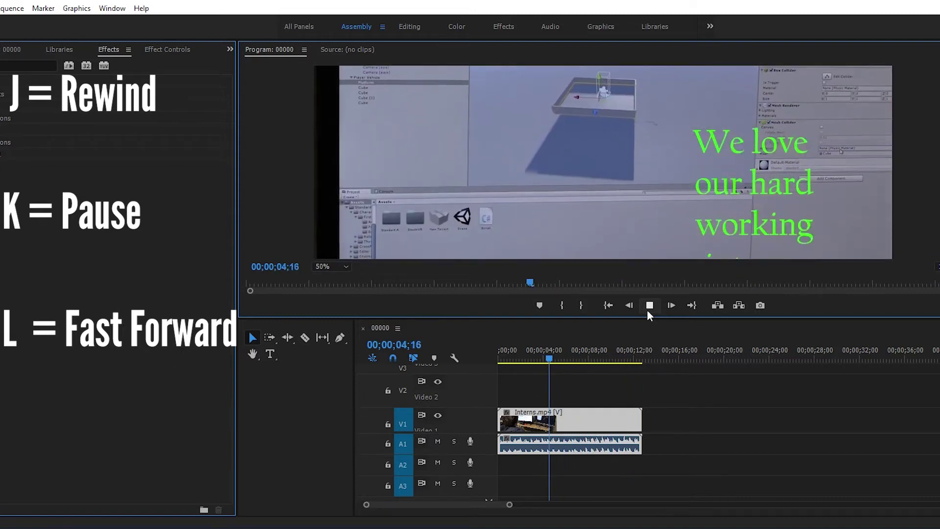
{"action": "key", "text": "l"}
{"action": "key", "text": "l"}
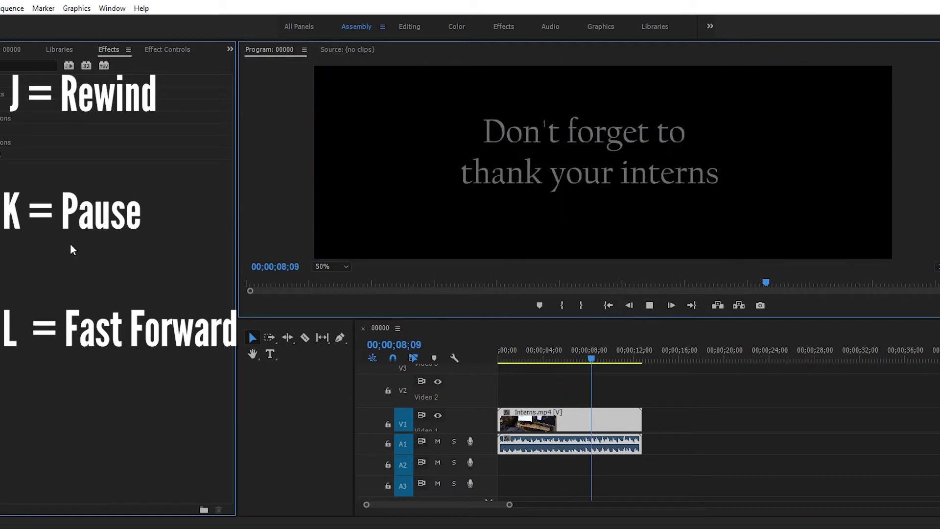
Step: Shuttle backward and forward through the Interns.mp4 sequence at varying speeds and pause near its closing title
{"action": "key", "text": "k"}
{"action": "key", "text": "j"}
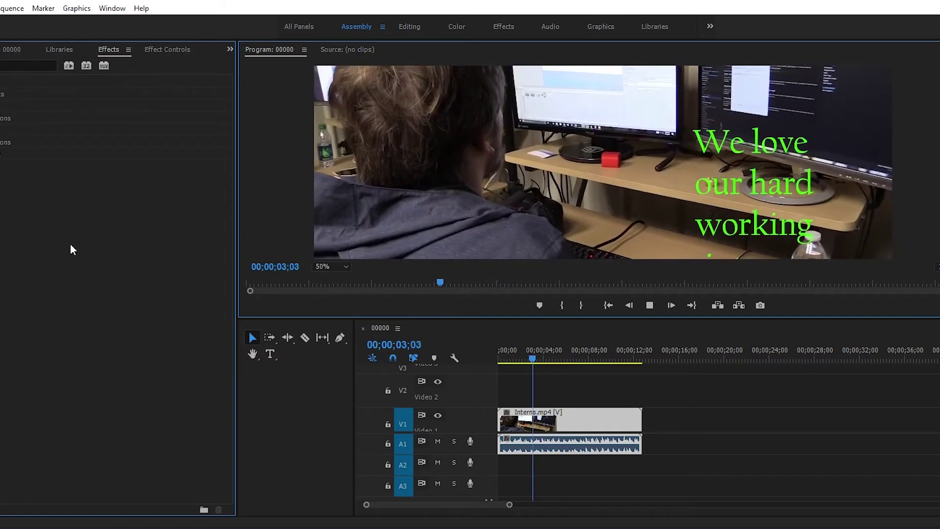
{"action": "key", "text": "j"}
{"action": "key", "text": "l"}
{"action": "key", "text": "l"}
{"action": "key", "text": "l"}
{"action": "key", "text": "l"}
{"action": "key", "text": "l"}
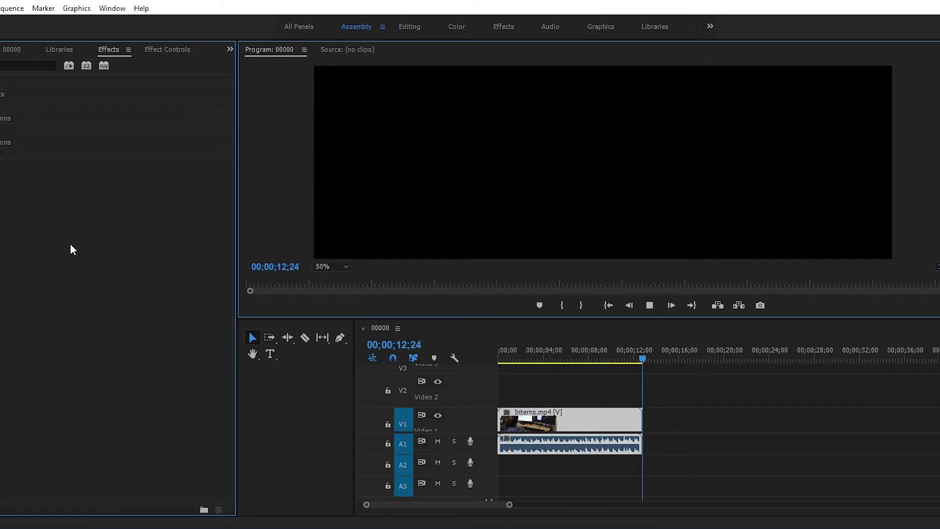
{"action": "key", "text": "j"}
{"action": "key", "text": "j"}
{"action": "key", "text": "j"}
{"action": "key", "text": "j"}
{"action": "key", "text": "j"}
{"action": "key", "text": "l"}
{"action": "key", "text": "l"}
{"action": "key", "text": "l"}
{"action": "key", "text": "l"}
{"action": "key", "text": "l"}
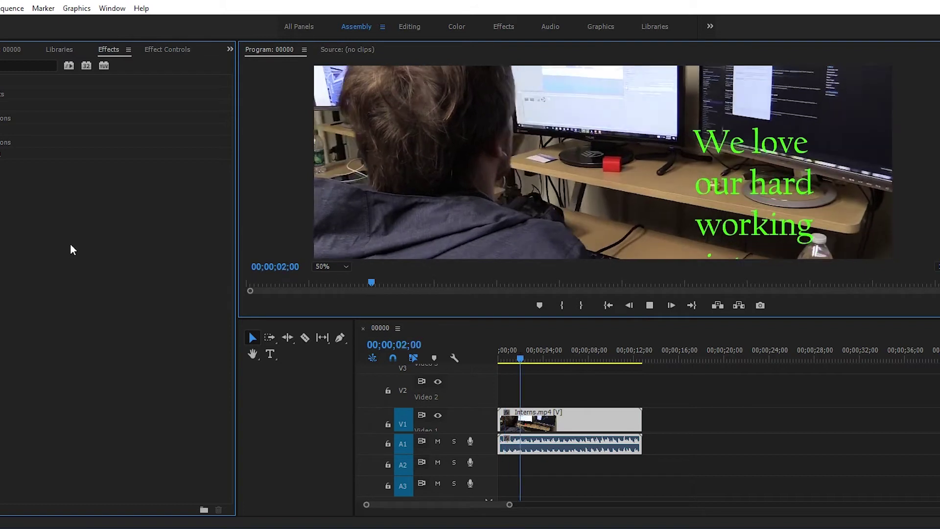
{"action": "key", "text": "j"}
{"action": "key", "text": "j"}
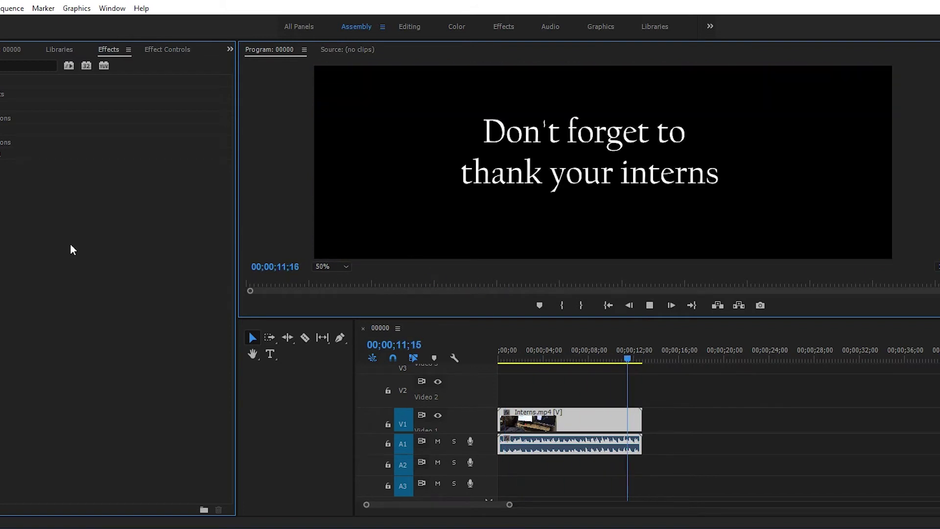
{"action": "key", "text": "k"}
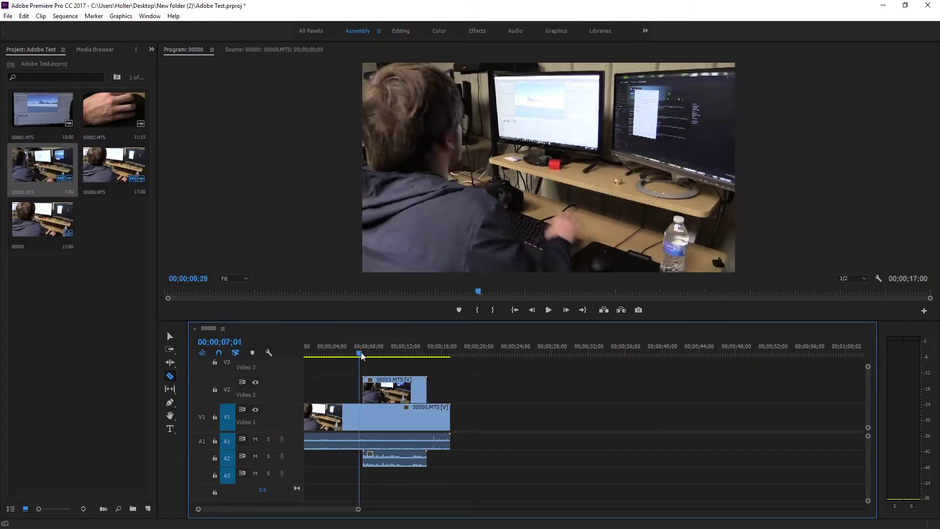
Step: Play sequence 00000 from just before clip 00003.MTS, stop shortly inside it and split the clip on Video 2 with the Razor tool
{"action": "mouse_move", "coordinate": [362, 356]}
{"action": "left_mouse_down"}
{"action": "mouse_move", "coordinate": [400, 358]}
{"action": "mouse_move", "coordinate": [352, 357]}
{"action": "mouse_move", "coordinate": [365, 357]}
{"action": "left_mouse_up"}
{"action": "key", "text": "space"}
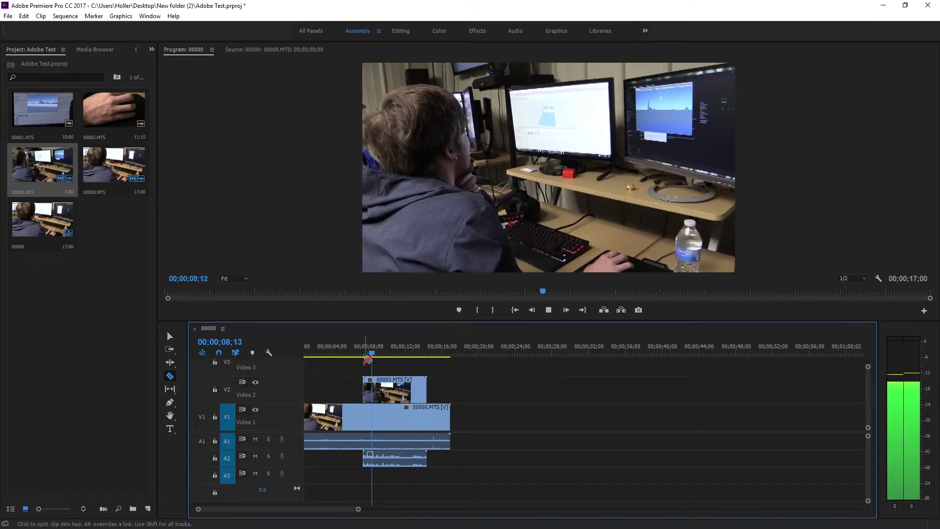
{"action": "key", "text": "space"}
{"action": "left_click", "coordinate": [381, 387]}
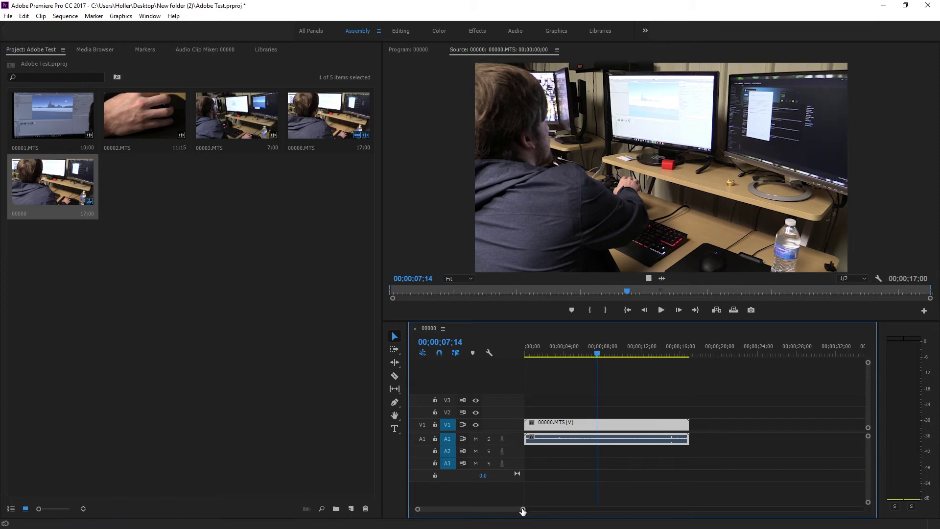
Step: Adjust the timeline's horizontal zoom and increase the height of its video and audio tracks
{"action": "left_click", "coordinate": [536, 494]}
{"action": "left_click_drag", "start_coordinate": [523, 510], "coordinate": [566, 486]}
{"action": "left_click_drag", "start_coordinate": [868, 436], "coordinate": [847, 420]}
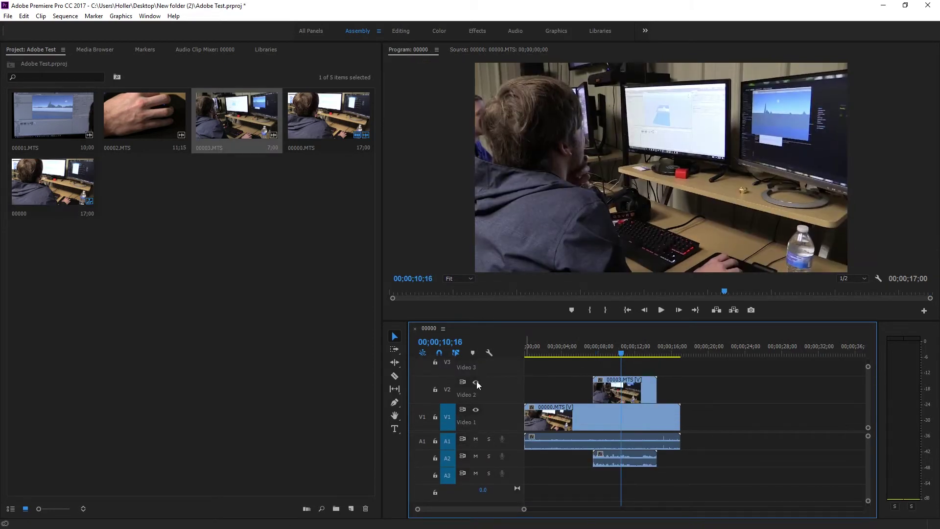
Step: Toggle the output of the Video 2 and Video 1 tracks off and on, and toggle mute on Audio 1
{"action": "left_click", "coordinate": [476, 382]}
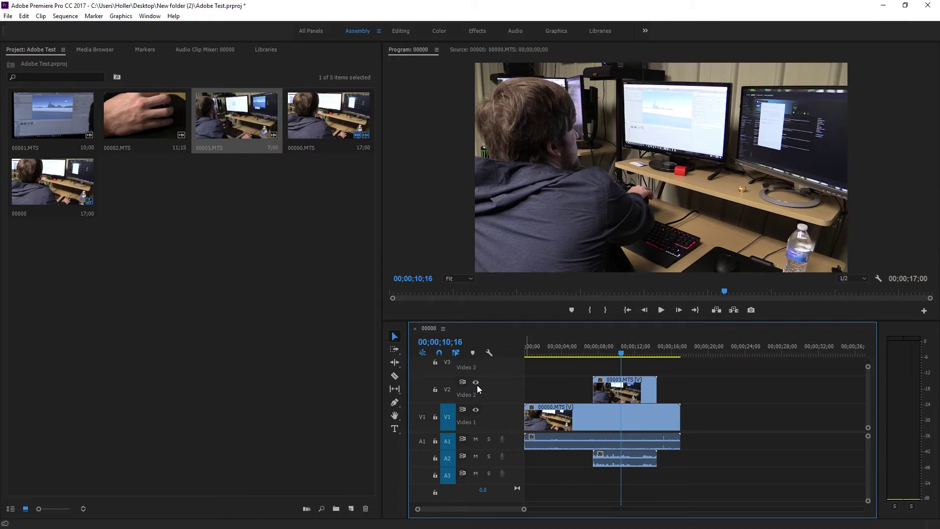
{"action": "left_click", "coordinate": [476, 382]}
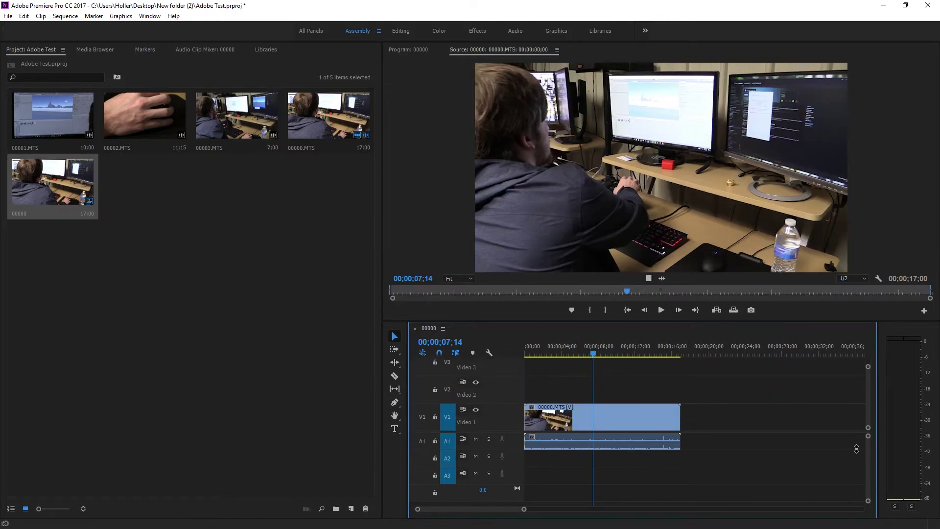
{"action": "left_click", "coordinate": [476, 409]}
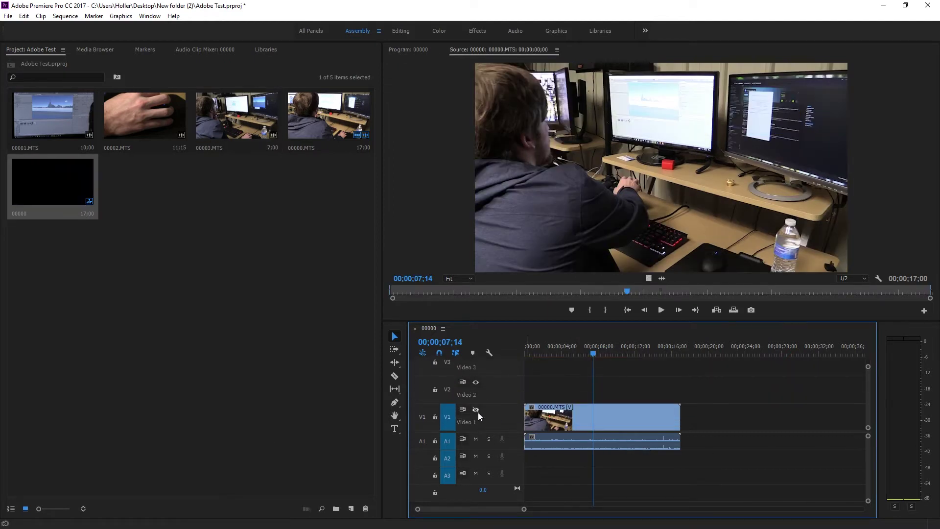
{"action": "left_click", "coordinate": [478, 412]}
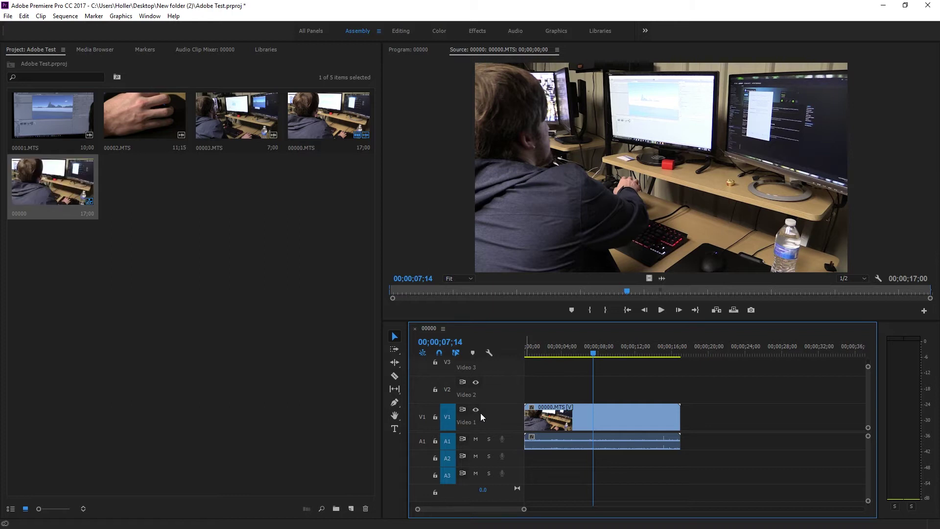
{"action": "left_click", "coordinate": [476, 439]}
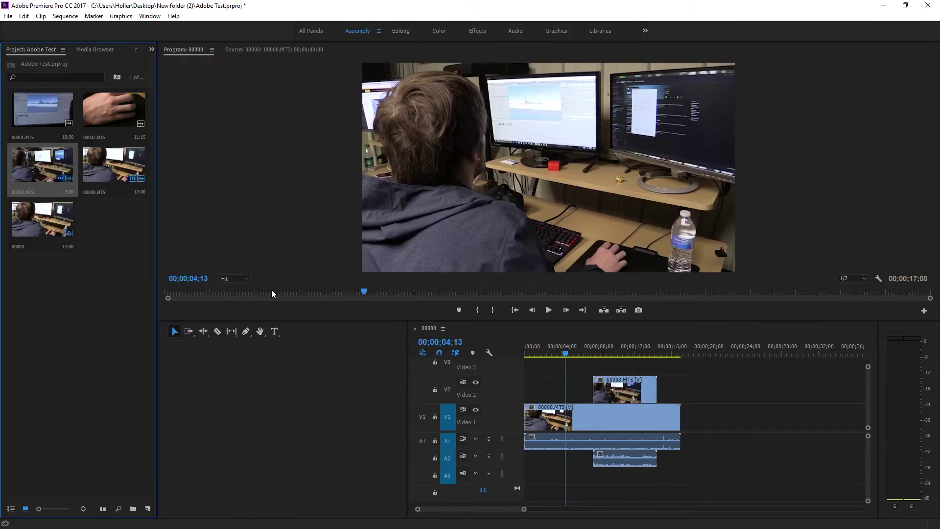
Step: Widen the timeline by narrowing the neighbouring tools area to a single column, and shift the timeline view with the Hand tool
{"action": "left_click_drag", "start_coordinate": [407, 378], "coordinate": [189, 378]}
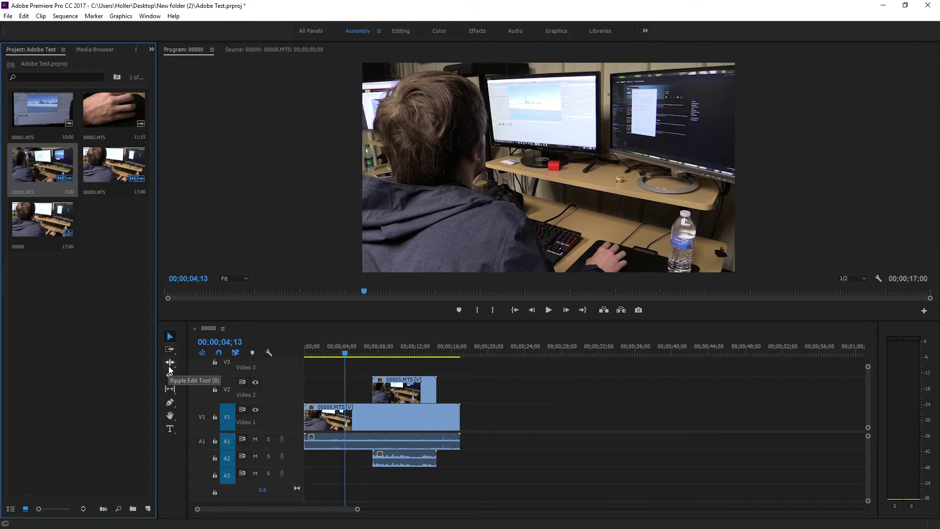
{"action": "left_click", "coordinate": [170, 415]}
{"action": "left_click_drag", "start_coordinate": [473, 389], "coordinate": [435, 417]}
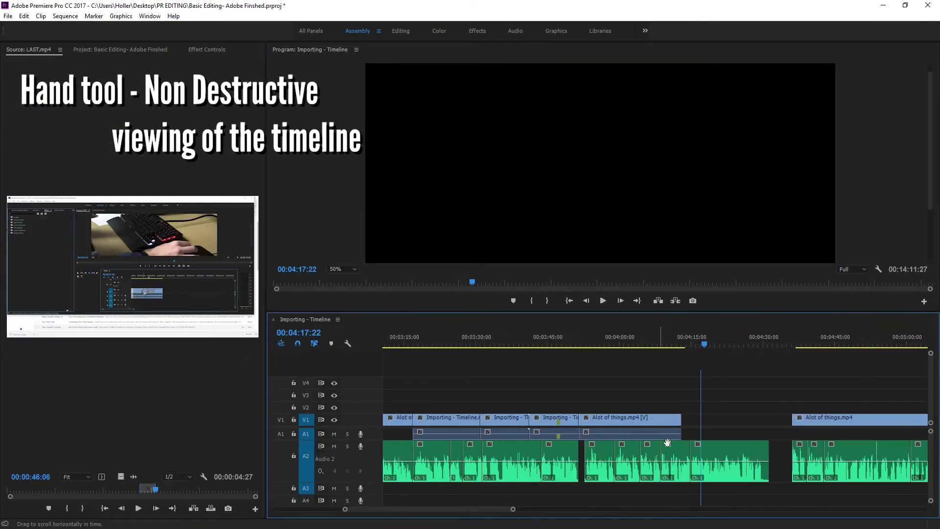
Step: Examine the clip layout of the Importing - Timeline sequence by panning back and forth through it with the Hand tool
{"action": "scroll", "coordinate": [667, 442], "scroll_direction": "down", "scroll_amount": 15}
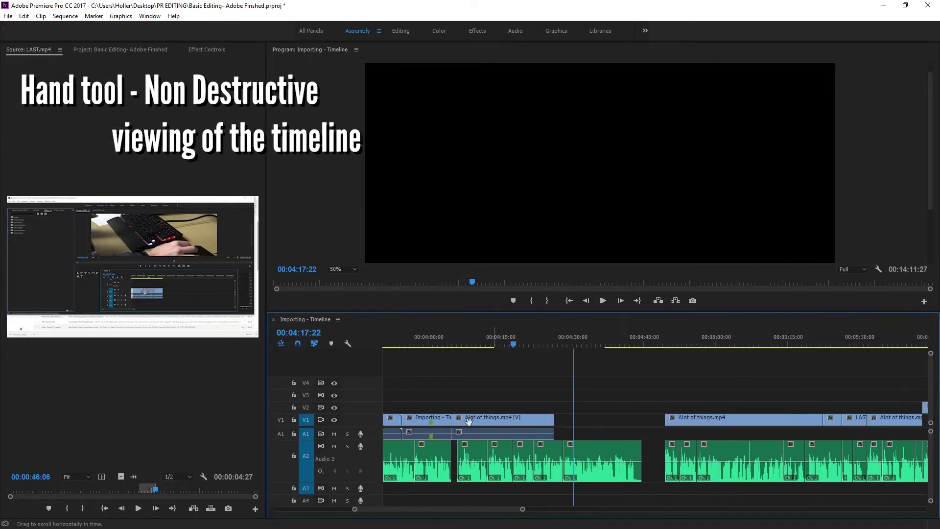
{"action": "scroll", "coordinate": [611, 456], "scroll_direction": "down", "scroll_amount": 8}
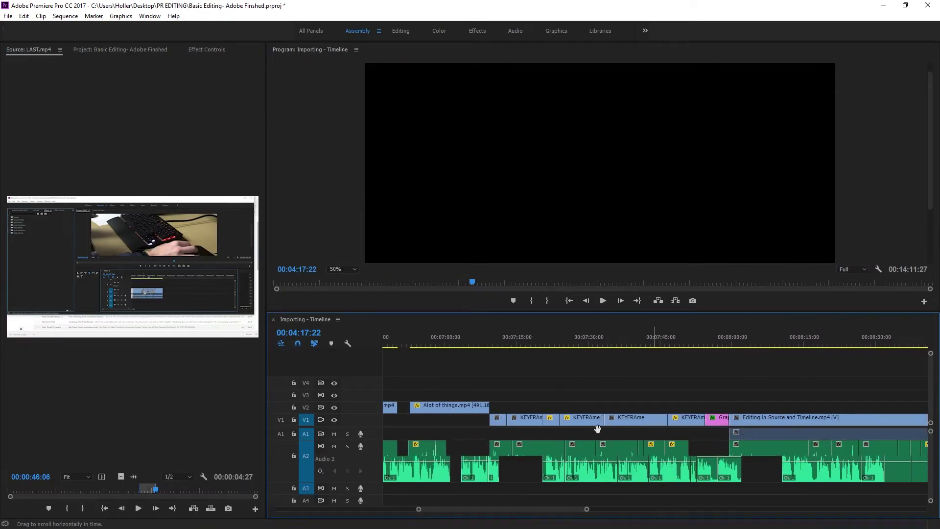
{"action": "scroll", "coordinate": [626, 429], "scroll_direction": "up", "scroll_amount": 10}
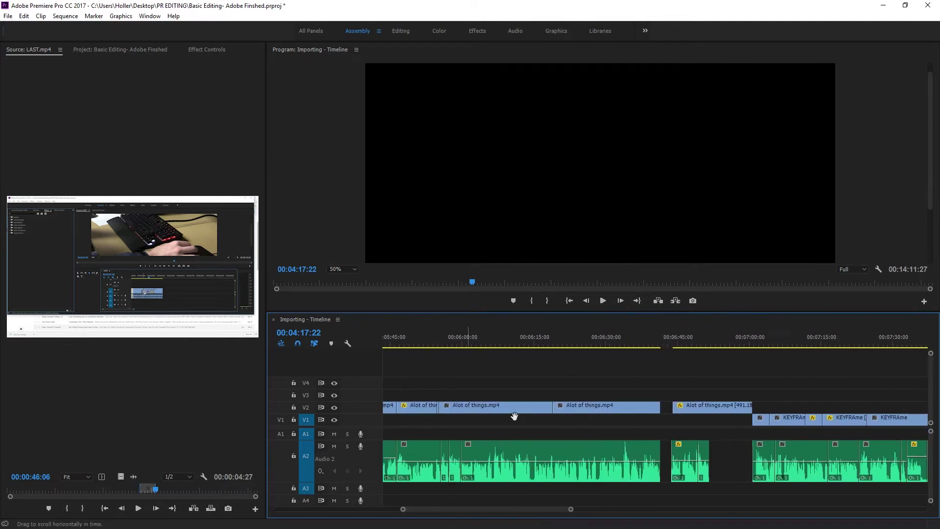
{"action": "scroll", "coordinate": [442, 411], "scroll_direction": "up", "scroll_amount": 20}
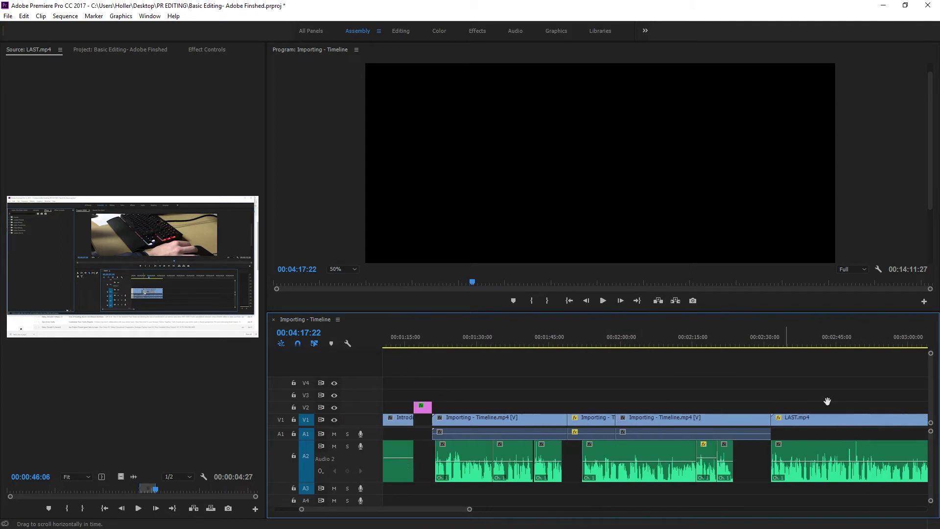
{"action": "scroll", "coordinate": [788, 404], "scroll_direction": "up", "scroll_amount": 9}
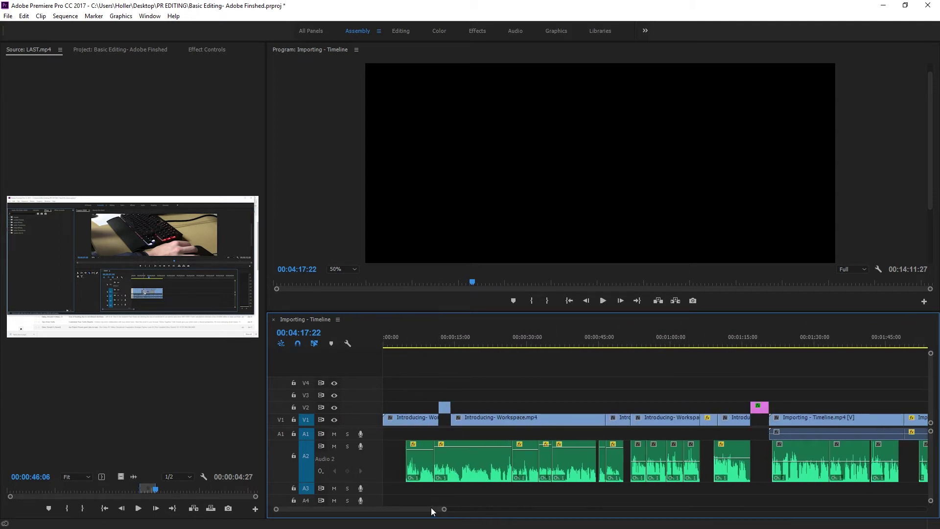
{"action": "left_click_drag", "start_coordinate": [443, 510], "coordinate": [549, 509]}
{"action": "scroll", "coordinate": [660, 461], "scroll_direction": "down", "scroll_amount": 15}
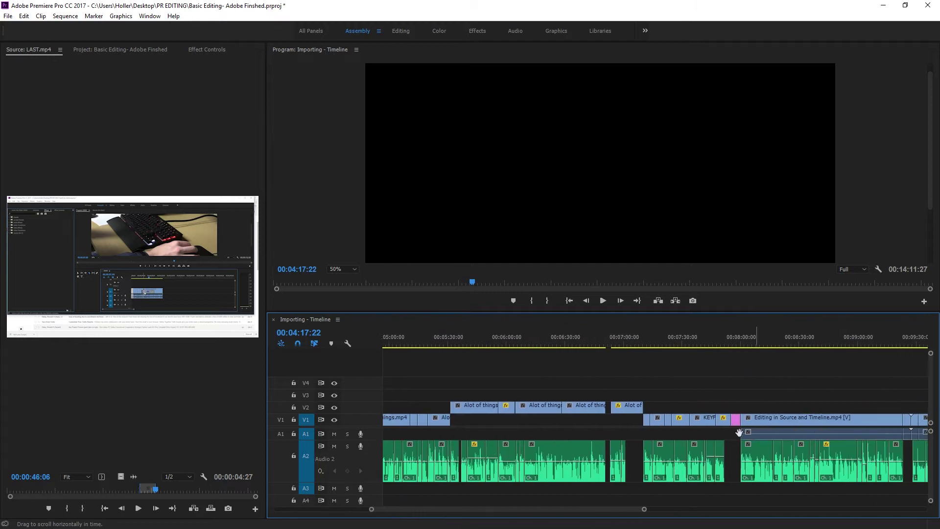
{"action": "scroll", "coordinate": [571, 417], "scroll_direction": "down", "scroll_amount": 2}
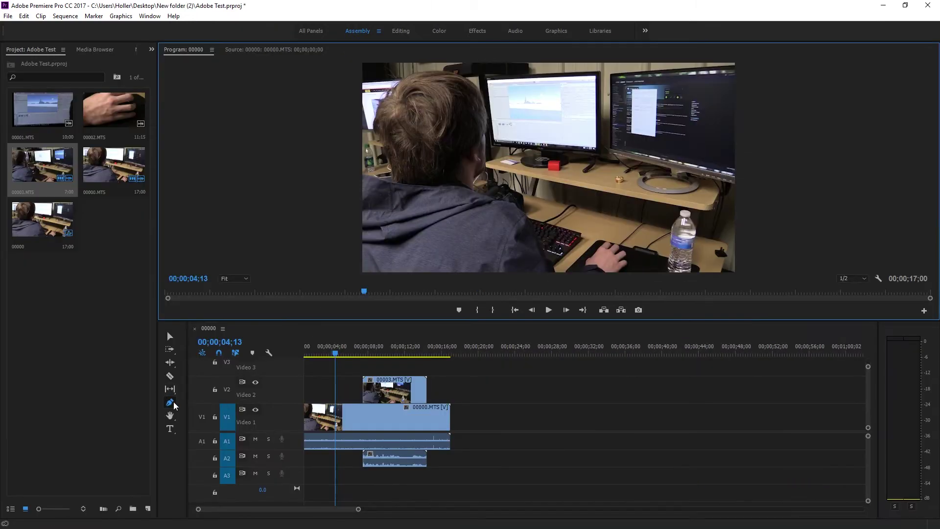
Step: Play into clip 00003.MTS, stop at 00;00;08;25 and split the Video 2 clip at that point with the Razor tool
{"action": "left_click", "coordinate": [170, 376]}
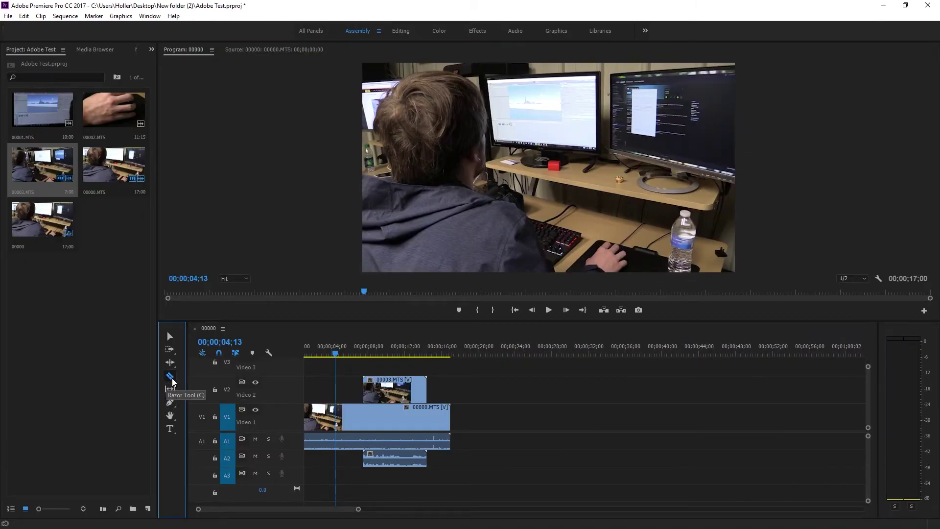
{"action": "left_click_drag", "start_coordinate": [332, 357], "coordinate": [360, 360]}
{"action": "key", "text": "space"}
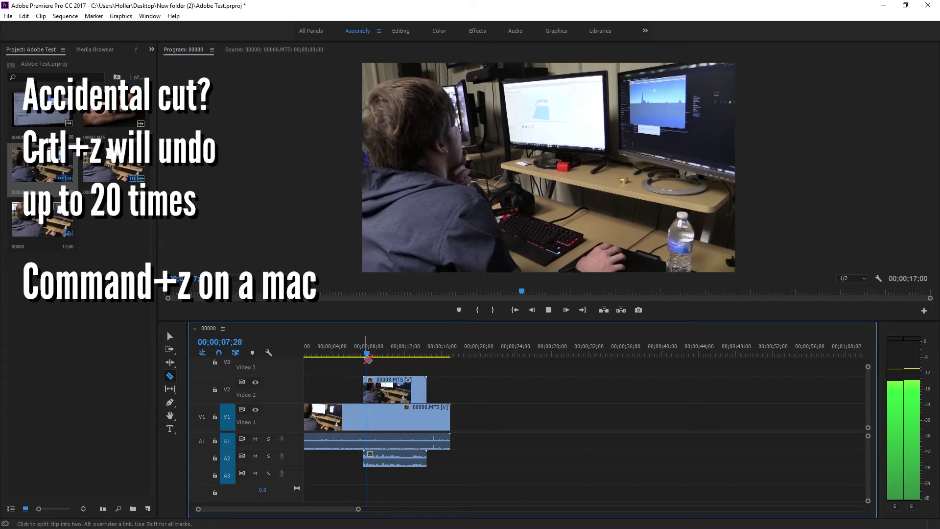
{"action": "key", "text": "space"}
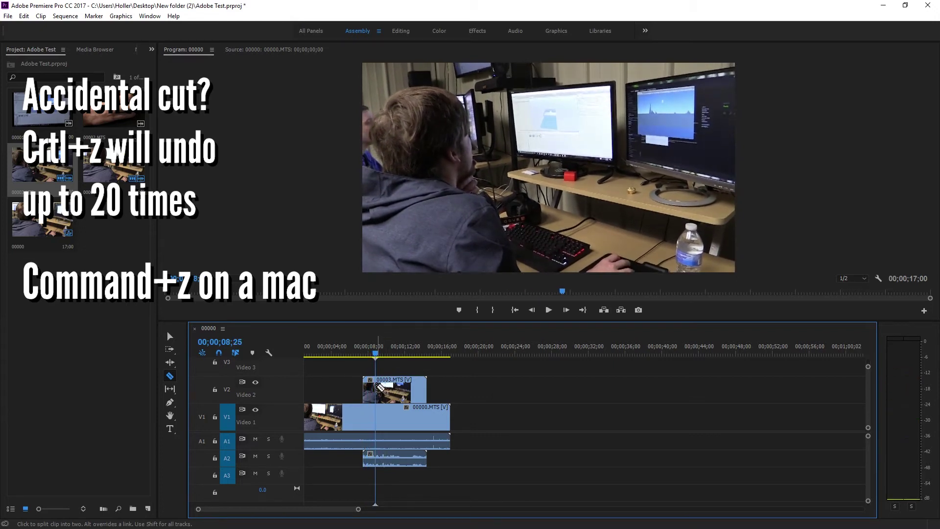
{"action": "left_click", "coordinate": [376, 387]}
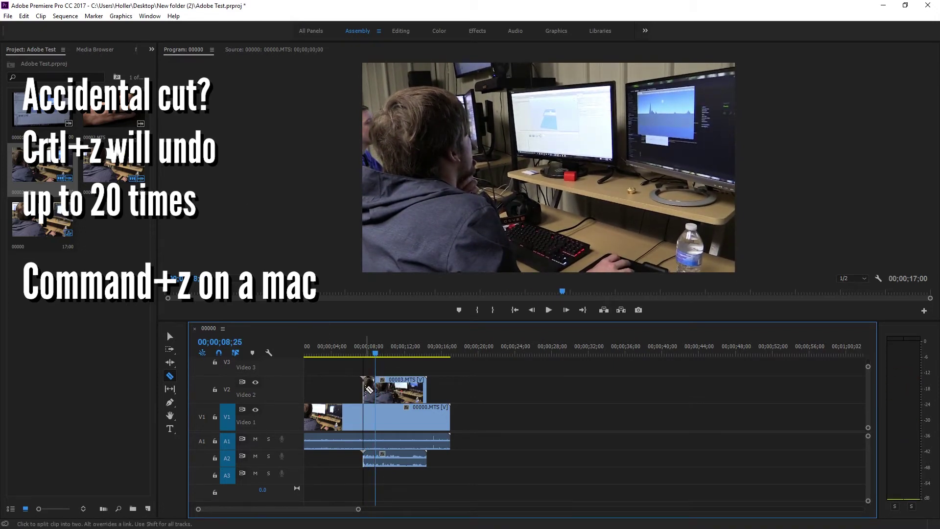
Step: Delete the short opening piece of clip 00003.MTS in front of the cut
{"action": "right_click", "coordinate": [368, 392]}
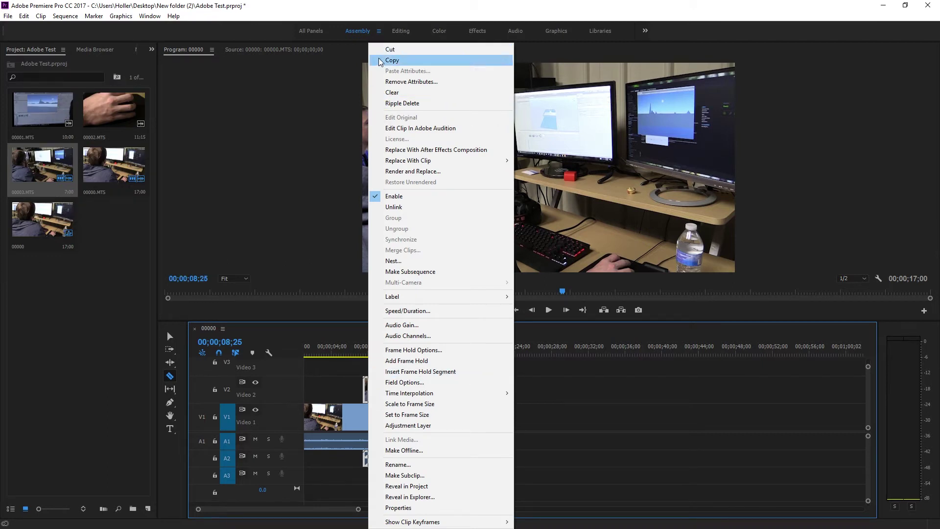
{"action": "left_click", "coordinate": [355, 393]}
{"action": "key", "text": "Delete"}
Step: With the Selection tool, extend the start of clip 00003.MTS back over the deleted part and try to lengthen the end of 00000.MTS
{"action": "left_click", "coordinate": [170, 336]}
{"action": "key", "text": "space"}
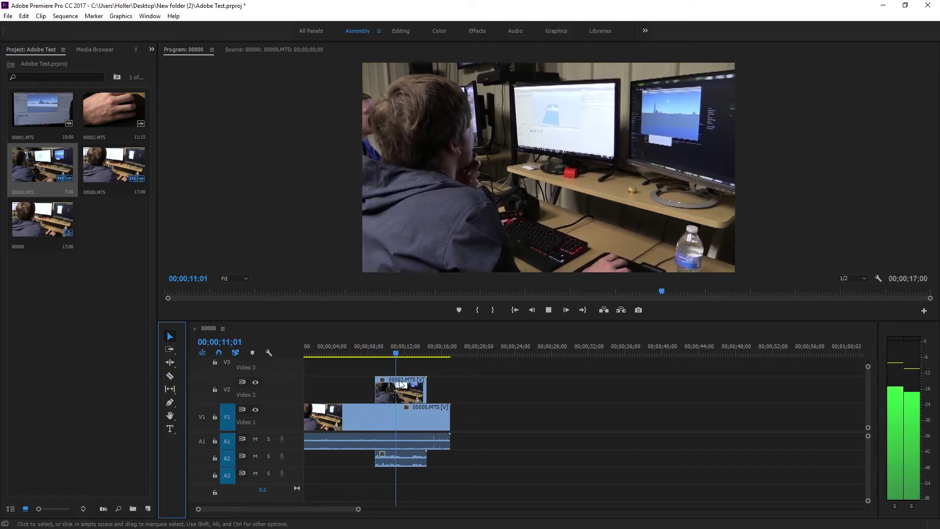
{"action": "mouse_move", "coordinate": [376, 394]}
{"action": "left_mouse_down"}
{"action": "mouse_move", "coordinate": [398, 408]}
{"action": "mouse_move", "coordinate": [363, 391]}
{"action": "left_mouse_up"}
{"action": "left_click_drag", "start_coordinate": [449, 417], "coordinate": [503, 428]}
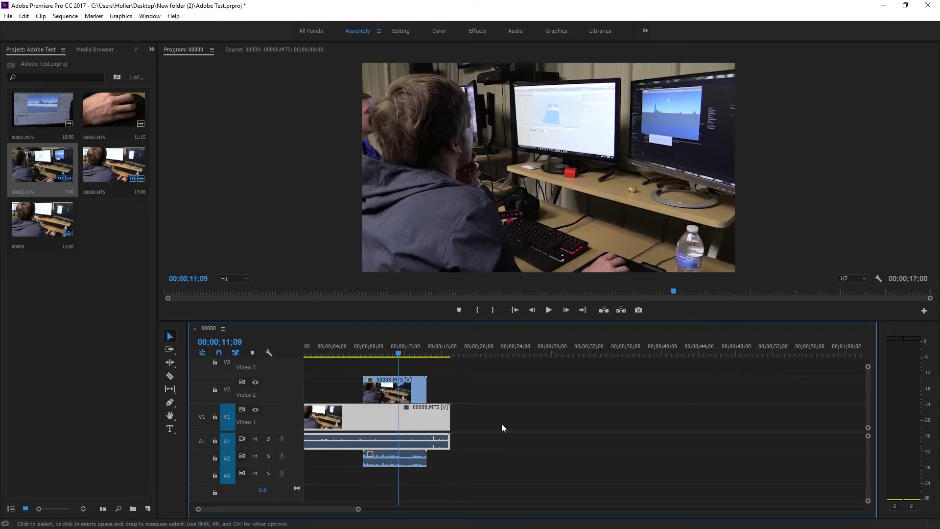
Step: Try the Ripple Edit tool in the empty space beside the Video 1 and Video 2 clips
{"action": "left_click", "coordinate": [170, 362]}
{"action": "left_click", "coordinate": [455, 419]}
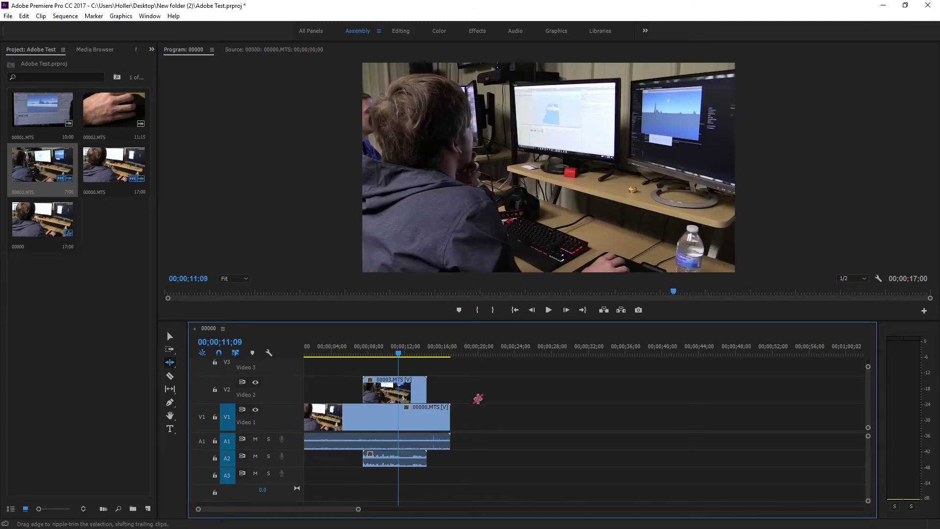
{"action": "left_click", "coordinate": [351, 390]}
{"action": "left_click", "coordinate": [334, 390]}
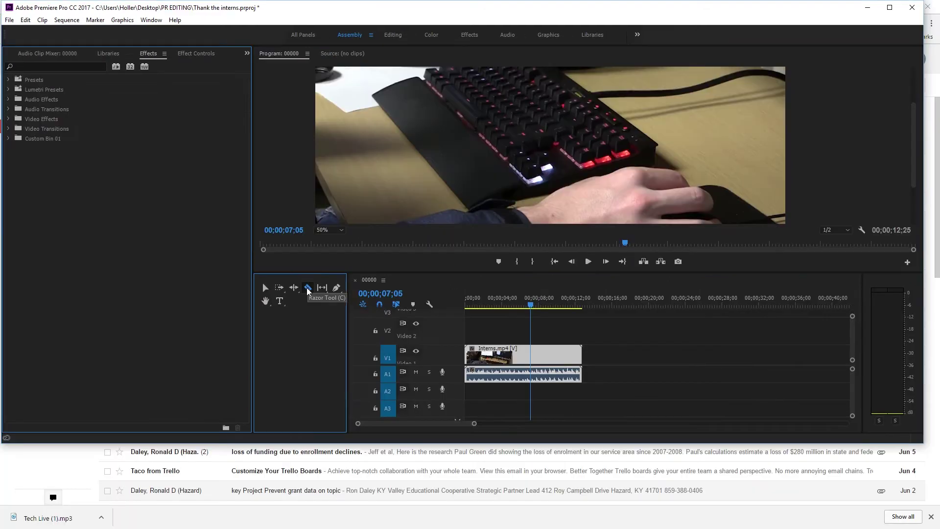
Step: Split the Interns.mp4 clip on Video 1 at four points within its first four seconds using the Razor tool
{"action": "left_click", "coordinate": [308, 287]}
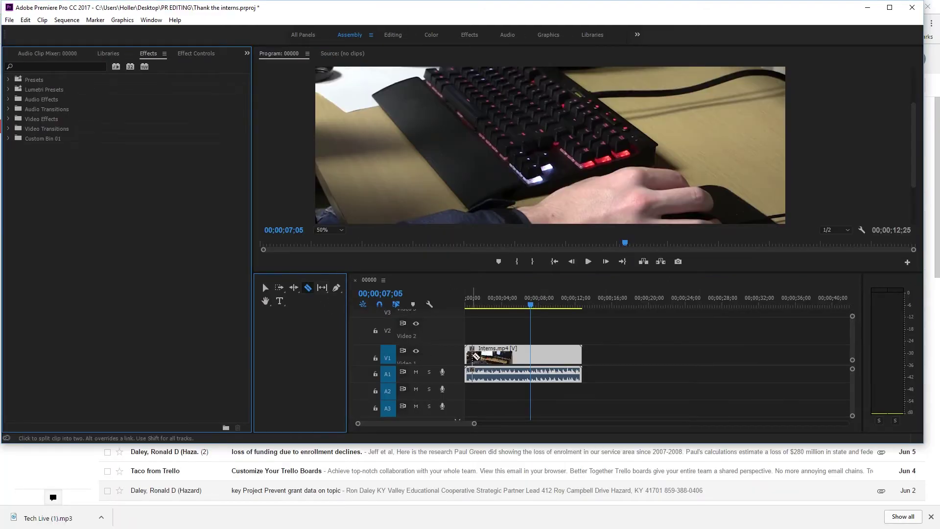
{"action": "left_click", "coordinate": [471, 356]}
{"action": "left_click", "coordinate": [482, 358]}
{"action": "left_click", "coordinate": [488, 360]}
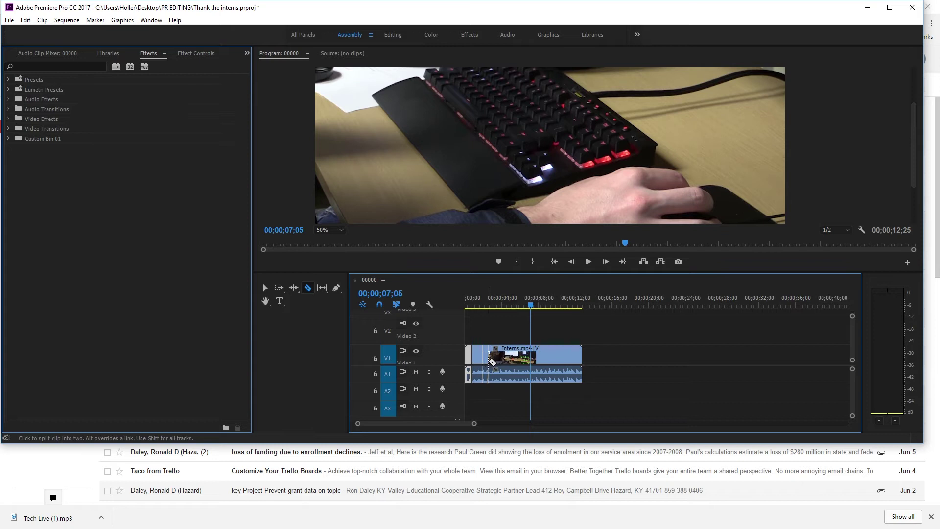
{"action": "left_click", "coordinate": [496, 360]}
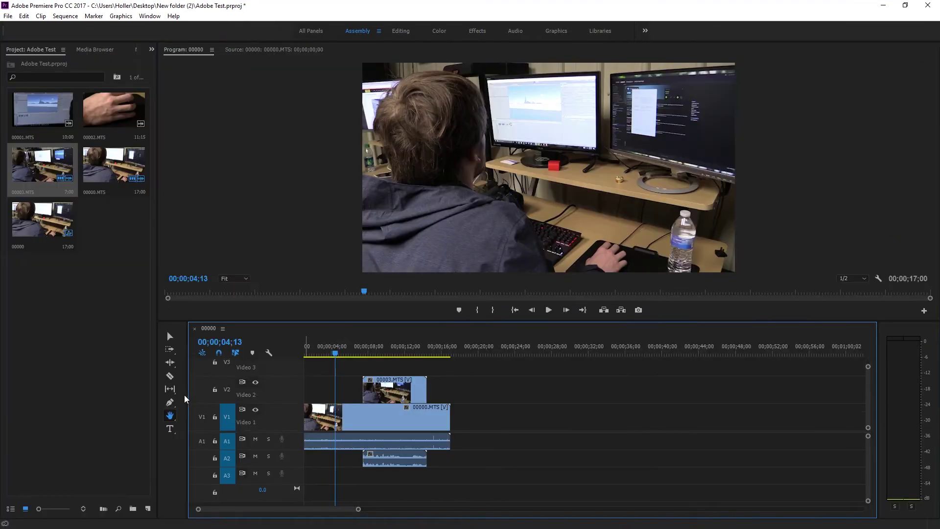
Step: Draw a five-point filled shape with the Pen tool over the arm and desk area of the frame at 00;00;04;13
{"action": "left_click", "coordinate": [170, 402]}
{"action": "left_click", "coordinate": [479, 203]}
{"action": "left_click", "coordinate": [530, 181]}
{"action": "left_click_drag", "start_coordinate": [619, 208], "coordinate": [627, 203]}
{"action": "left_click", "coordinate": [485, 255]}
{"action": "left_click", "coordinate": [421, 228]}
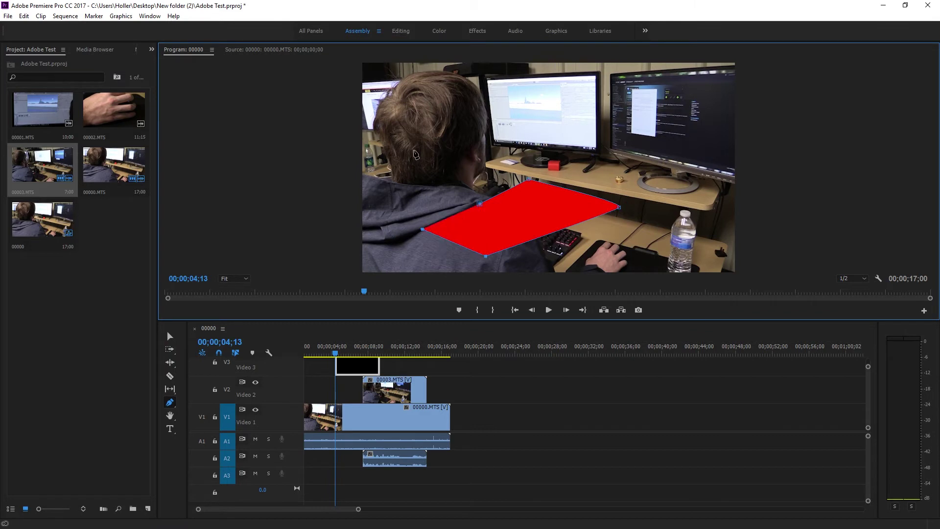
Step: Extend the red Pen shape with further points over the head, the monitor and the desk
{"action": "left_click", "coordinate": [414, 150]}
{"action": "left_click", "coordinate": [468, 116]}
{"action": "left_click", "coordinate": [551, 138]}
{"action": "left_click", "coordinate": [608, 176]}
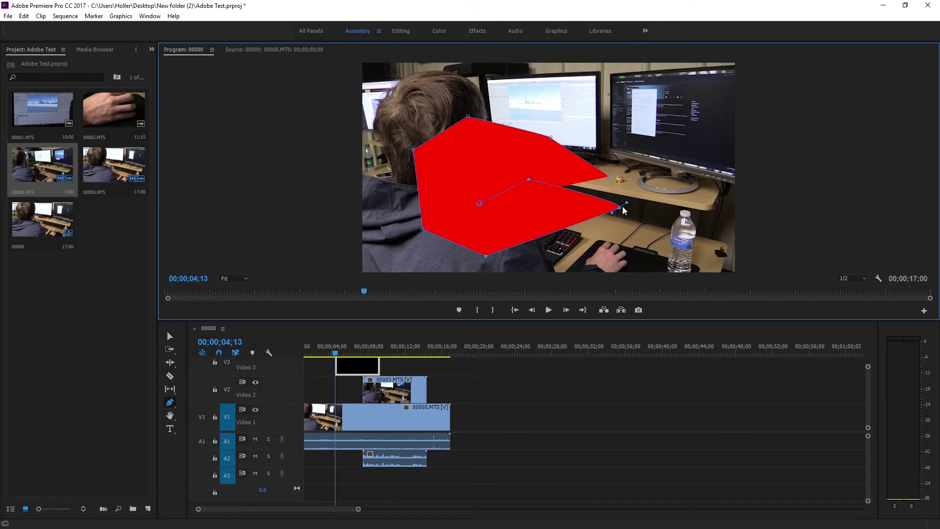
{"action": "left_click", "coordinate": [648, 210]}
Step: Undo the added Pen points and the whole red shape
{"action": "key", "text": "ctrl+z"}
{"action": "key", "text": "ctrl+z"}
{"action": "key", "text": "ctrl+z"}
{"action": "key", "text": "ctrl+z"}
{"action": "key", "text": "ctrl+z"}
{"action": "key", "text": "ctrl+z"}
{"action": "key", "text": "ctrl+z"}
{"action": "key", "text": "ctrl+z"}
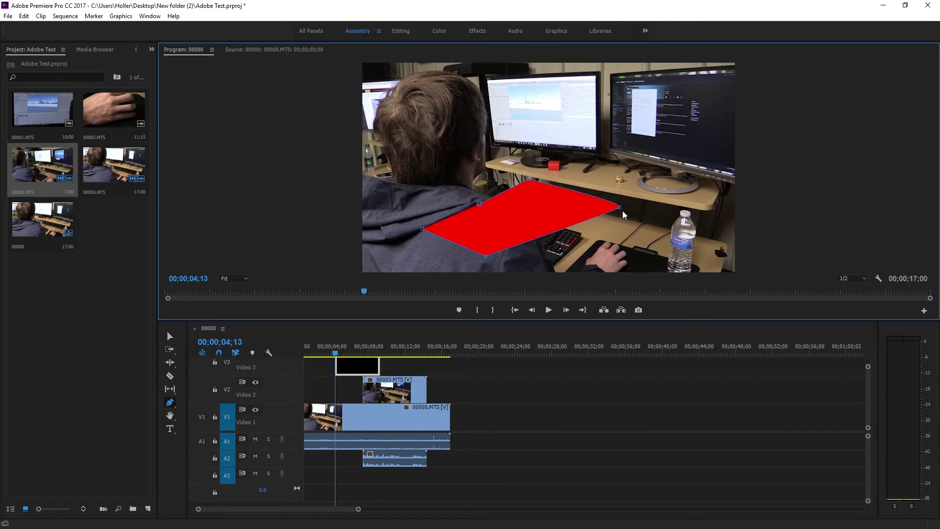
{"action": "key", "text": "ctrl+z"}
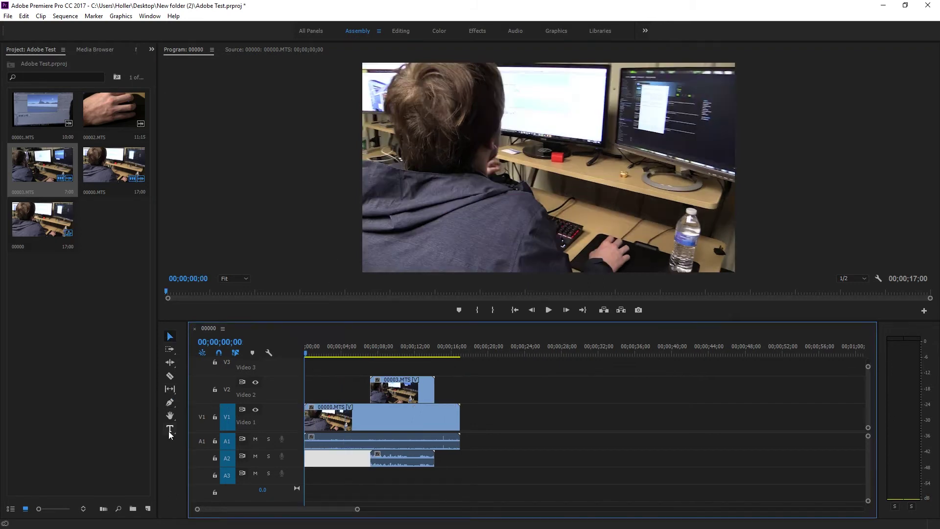
Step: Add the two-line title "Hard working Intern" over the frame at the start of the sequence with the Type tool
{"action": "left_click", "coordinate": [170, 429]}
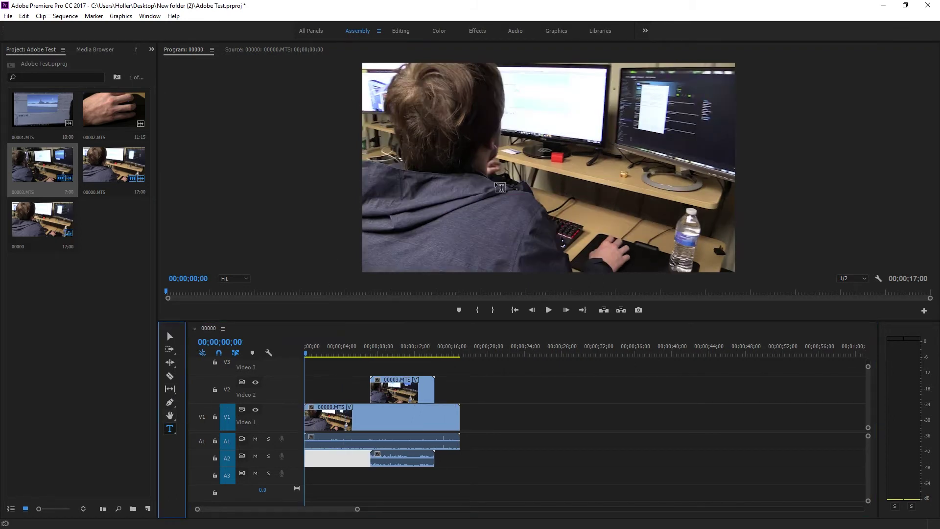
{"action": "left_click", "coordinate": [574, 210]}
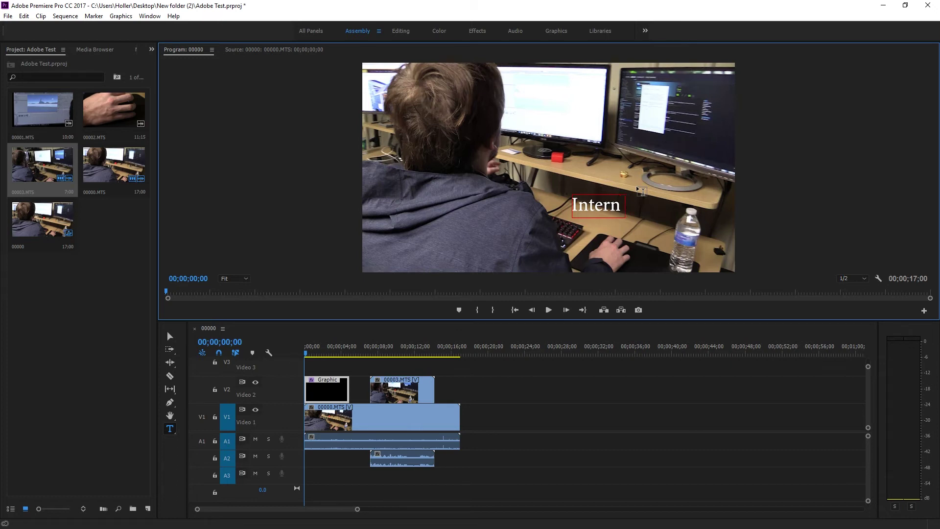
{"action": "key", "text": "BackSpace"}
{"action": "key", "text": "BackSpace"}
{"action": "type", "text": "Worki"}
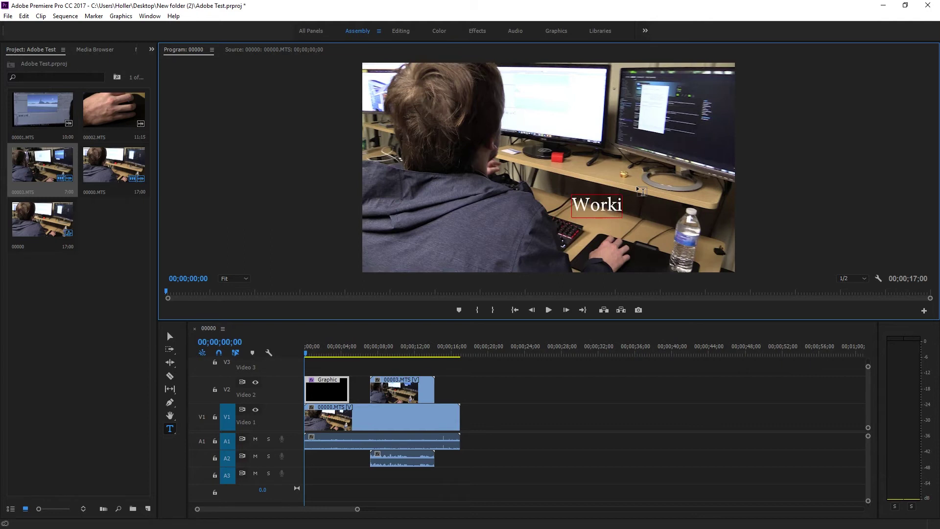
{"action": "key", "text": "BackSpace"}
{"action": "type", "text": "O"}
{"action": "type", "text": "Hard w"}
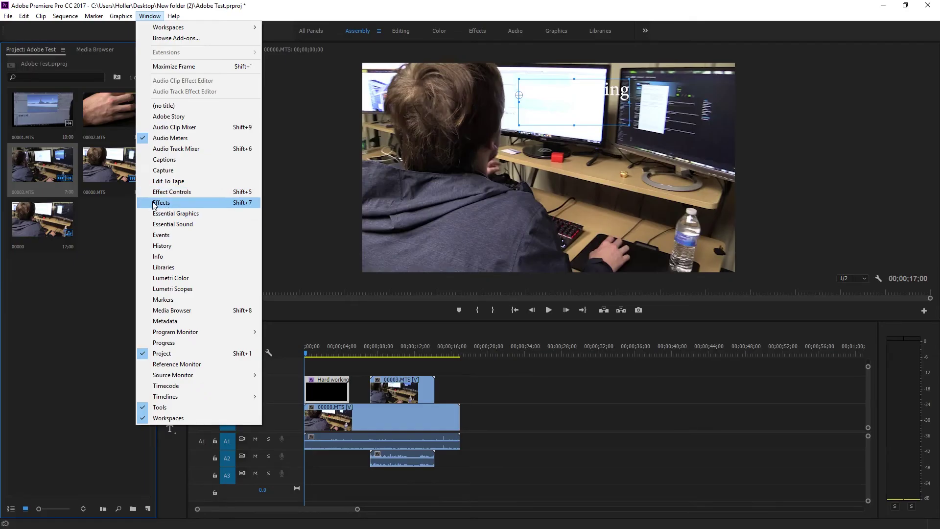
Step: Show the effect controls of the 00000.MTS clip and try position 1072, 556, scale 135 and a rotation
{"action": "left_click", "coordinate": [155, 203]}
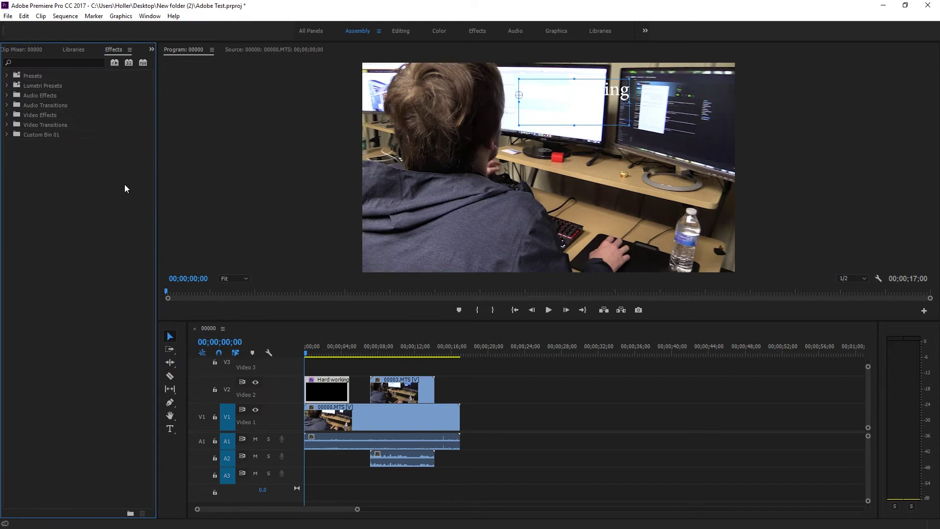
{"action": "left_click", "coordinate": [151, 16]}
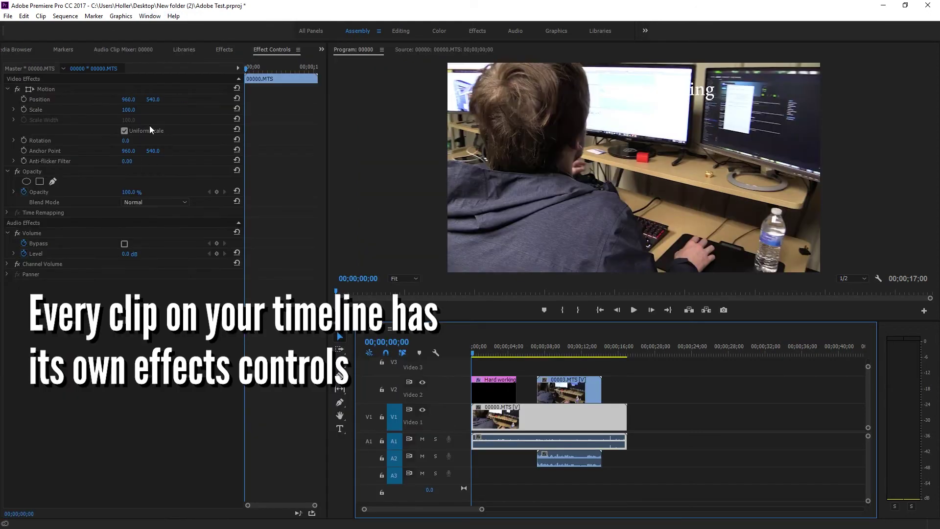
{"action": "left_click_drag", "start_coordinate": [135, 100], "coordinate": [235, 108]}
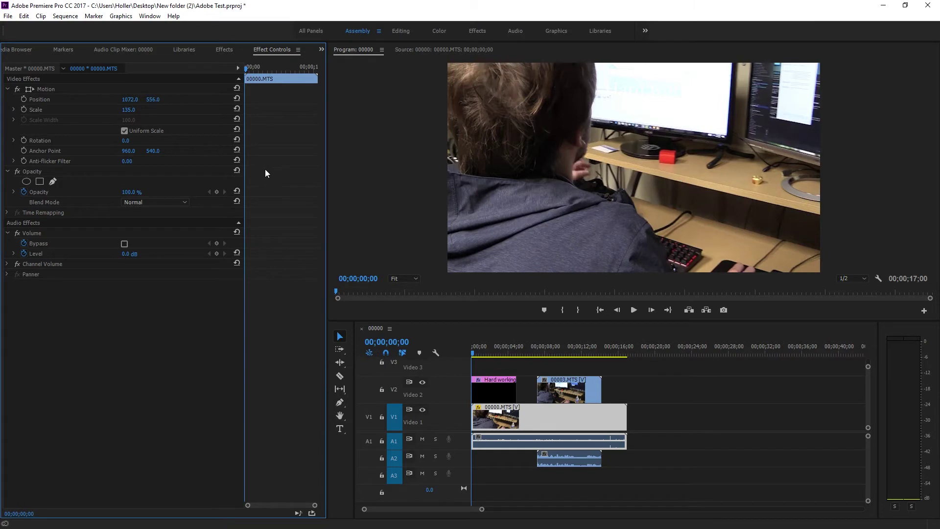
{"action": "key", "text": "ctrl+z"}
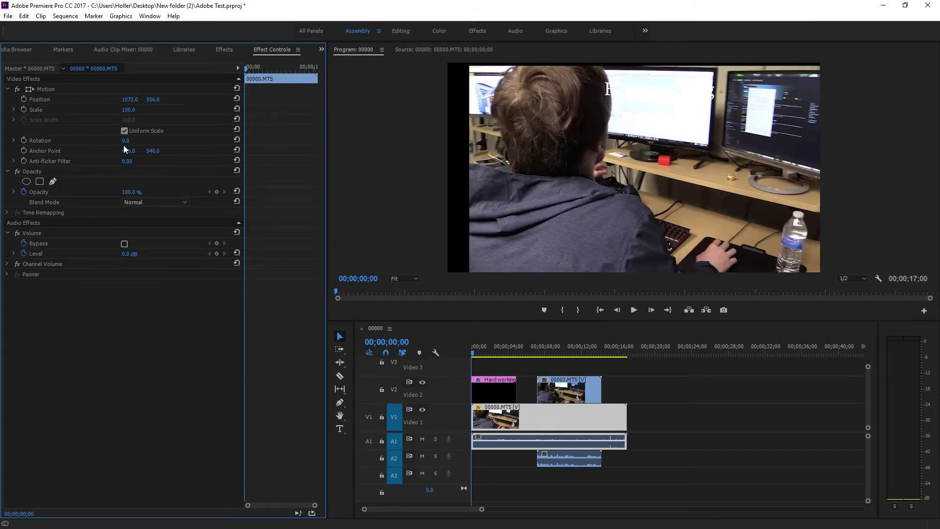
{"action": "mouse_move", "coordinate": [125, 145]}
{"action": "left_mouse_down"}
{"action": "mouse_move", "coordinate": [880, 173]}
{"action": "mouse_move", "coordinate": [137, 141]}
{"action": "left_mouse_up"}
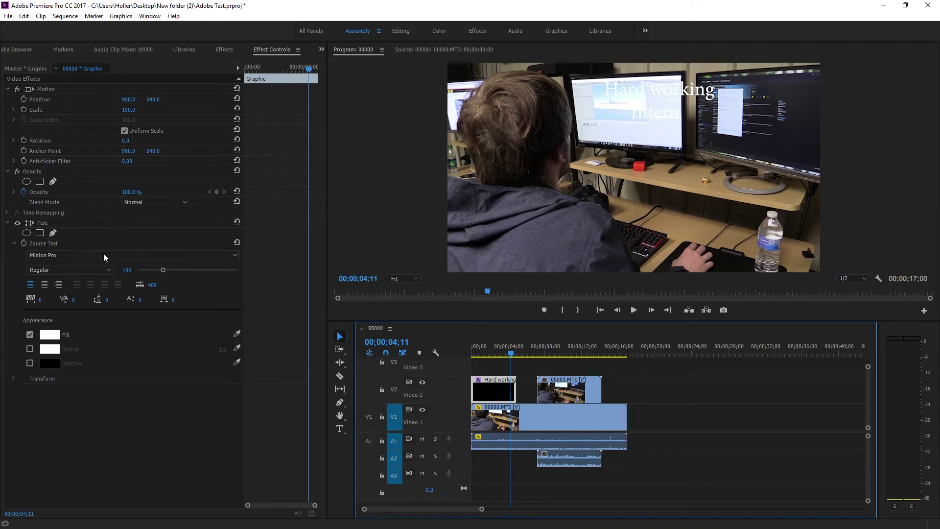
Step: Try Birch Std and Comic Sans MS as the title's font and settle on Californian FB
{"action": "left_click", "coordinate": [56, 255]}
{"action": "left_click", "coordinate": [280, 137]}
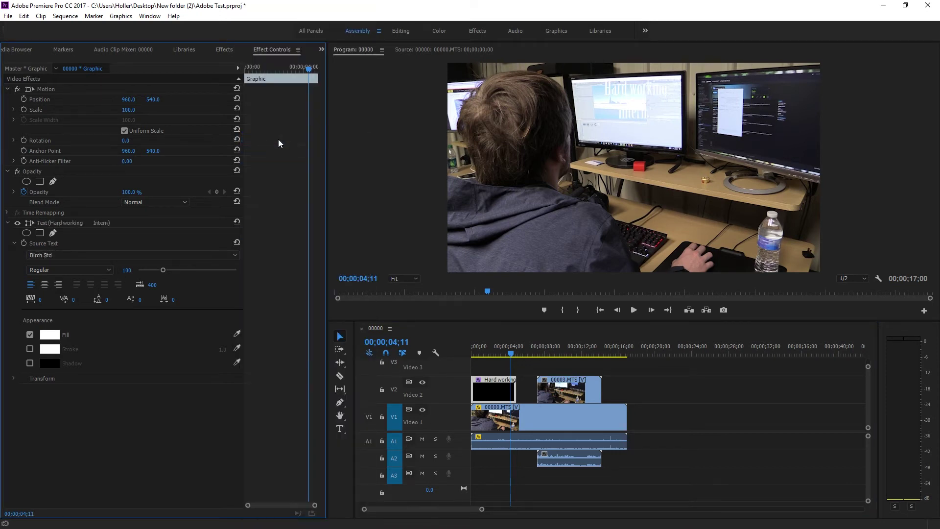
{"action": "left_click", "coordinate": [76, 257]}
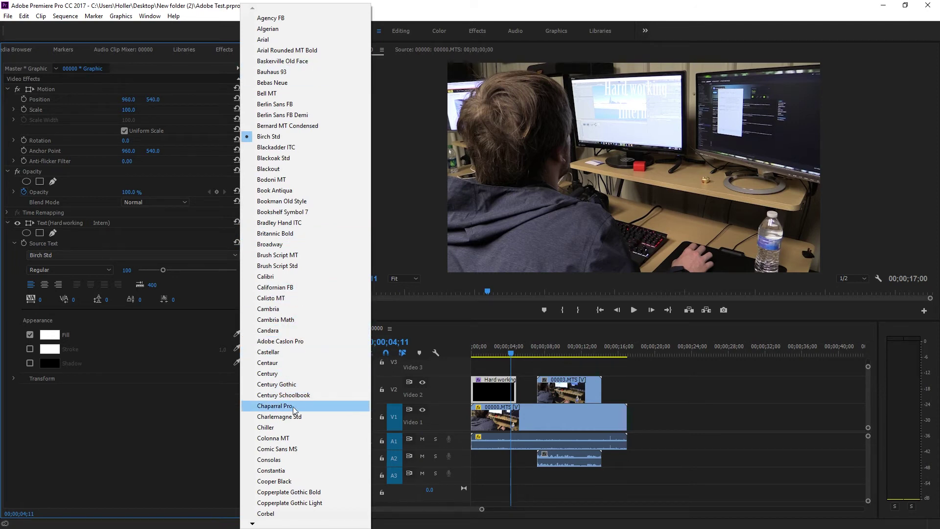
{"action": "left_click", "coordinate": [288, 449]}
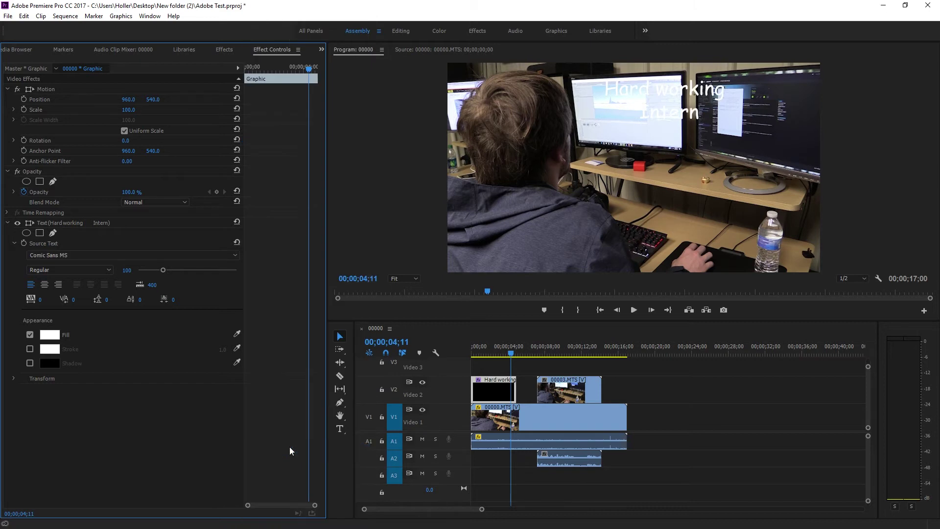
{"action": "left_click", "coordinate": [42, 257]}
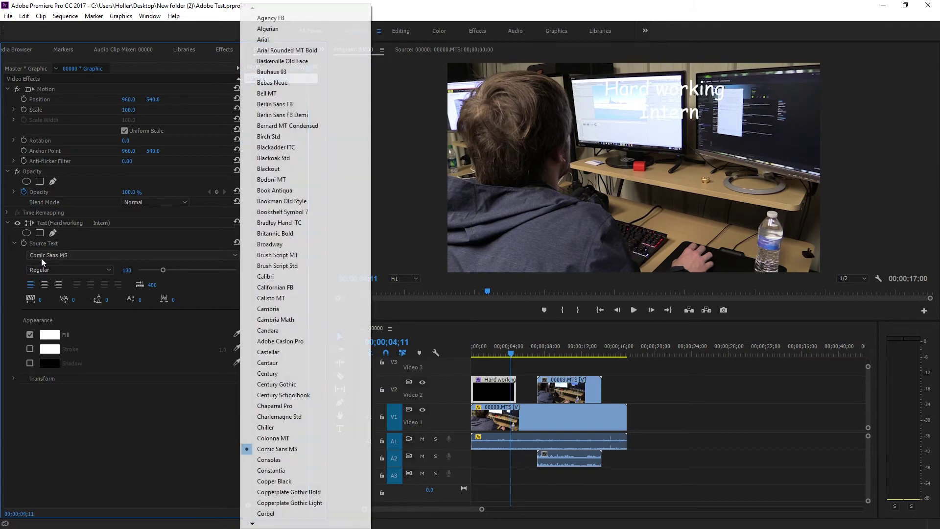
{"action": "left_click", "coordinate": [285, 288]}
Step: Toggle the title's shadow on and off and set its fill colour to magenta
{"action": "left_click", "coordinate": [30, 363]}
{"action": "left_click", "coordinate": [29, 364]}
{"action": "left_click", "coordinate": [50, 335]}
{"action": "left_click_drag", "start_coordinate": [472, 320], "coordinate": [474, 304]}
{"action": "left_click", "coordinate": [500, 242]}
{"action": "left_click", "coordinate": [578, 216]}
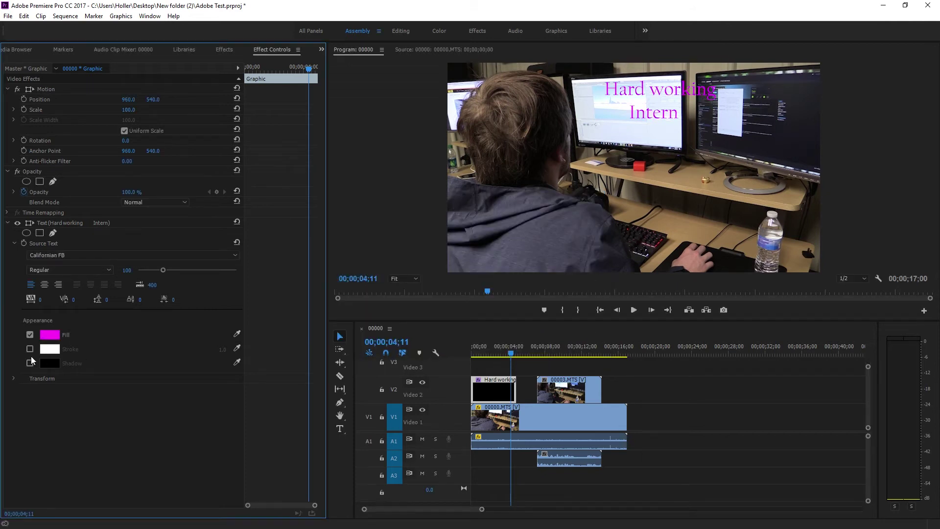
Step: Try the title's shadow settings with the shadow enabled, and adjust the text size and position
{"action": "left_click", "coordinate": [30, 362]}
{"action": "left_click_drag", "start_coordinate": [88, 422], "coordinate": [122, 436]}
{"action": "left_click", "coordinate": [667, 107]}
{"action": "left_click", "coordinate": [29, 363]}
{"action": "mouse_move", "coordinate": [163, 270]}
{"action": "left_mouse_down"}
{"action": "mouse_move", "coordinate": [149, 274]}
{"action": "mouse_move", "coordinate": [166, 286]}
{"action": "left_mouse_up"}
{"action": "left_click_drag", "start_coordinate": [153, 99], "coordinate": [417, 121]}
{"action": "left_click_drag", "start_coordinate": [134, 99], "coordinate": [238, 108]}
Step: Change the title's fill colour two more times in the colour picker
{"action": "left_click", "coordinate": [50, 335]}
{"action": "left_click_drag", "start_coordinate": [362, 260], "coordinate": [362, 344]}
{"action": "left_click", "coordinate": [578, 217]}
{"action": "left_click", "coordinate": [49, 335]}
{"action": "left_click", "coordinate": [497, 310]}
{"action": "left_click", "coordinate": [482, 225]}
{"action": "left_click", "coordinate": [578, 218]}
Step: Lower the clip's Volume Level to -287.5 dB at its start with animation enabled, and shift that keyframe slightly forward
{"action": "left_click", "coordinate": [531, 367]}
{"action": "left_click_drag", "start_coordinate": [511, 353], "coordinate": [490, 365]}
{"action": "mouse_move", "coordinate": [482, 353]}
{"action": "left_mouse_down"}
{"action": "mouse_move", "coordinate": [460, 359]}
{"action": "mouse_move", "coordinate": [499, 356]}
{"action": "left_mouse_up"}
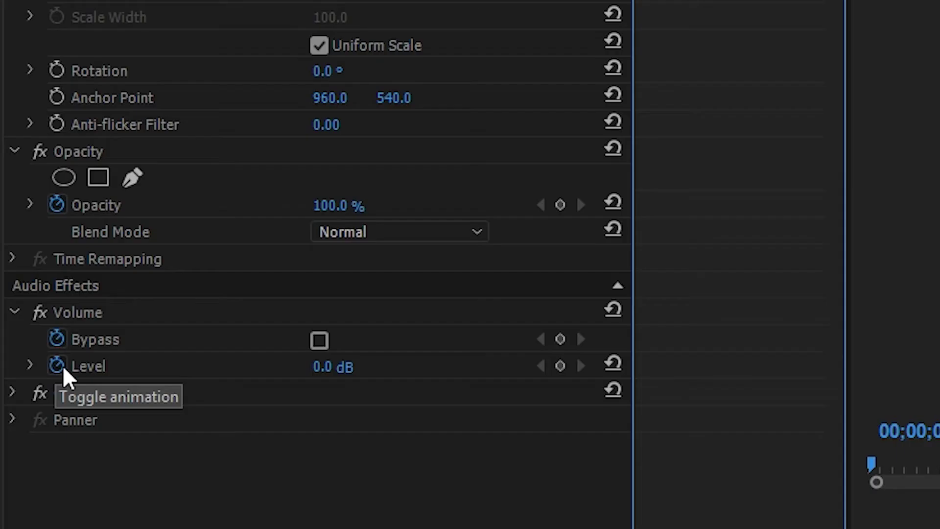
{"action": "left_click", "coordinate": [57, 365]}
{"action": "left_click_drag", "start_coordinate": [329, 368], "coordinate": [131, 402]}
{"action": "left_click", "coordinate": [57, 366]}
{"action": "left_click_drag", "start_coordinate": [633, 368], "coordinate": [659, 369]}
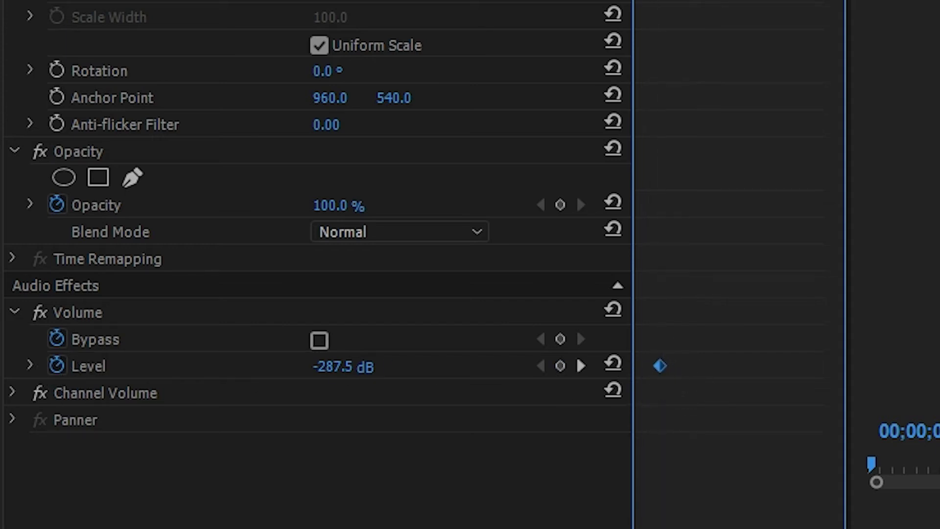
Step: Add a second Volume Level keyframe further along the clip and raise its level to 0 dB
{"action": "left_click", "coordinate": [559, 366]}
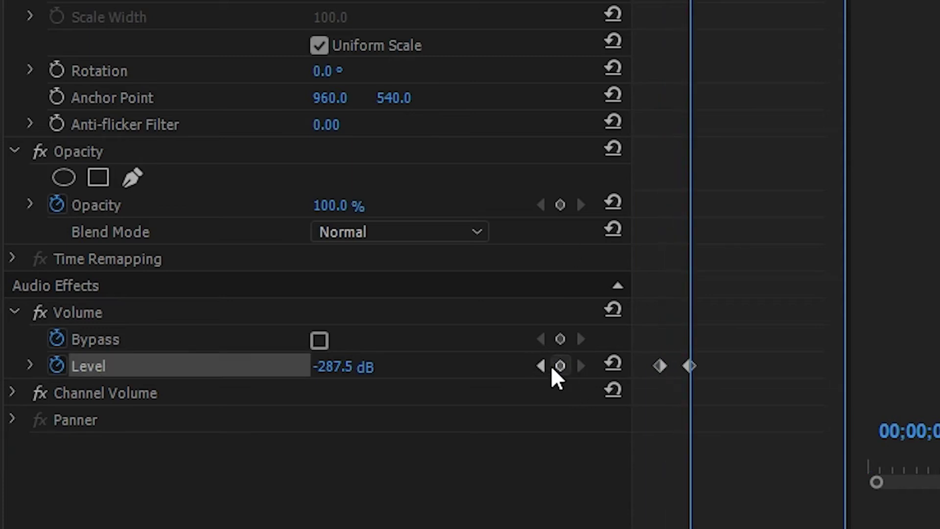
{"action": "left_click_drag", "start_coordinate": [367, 368], "coordinate": [521, 368]}
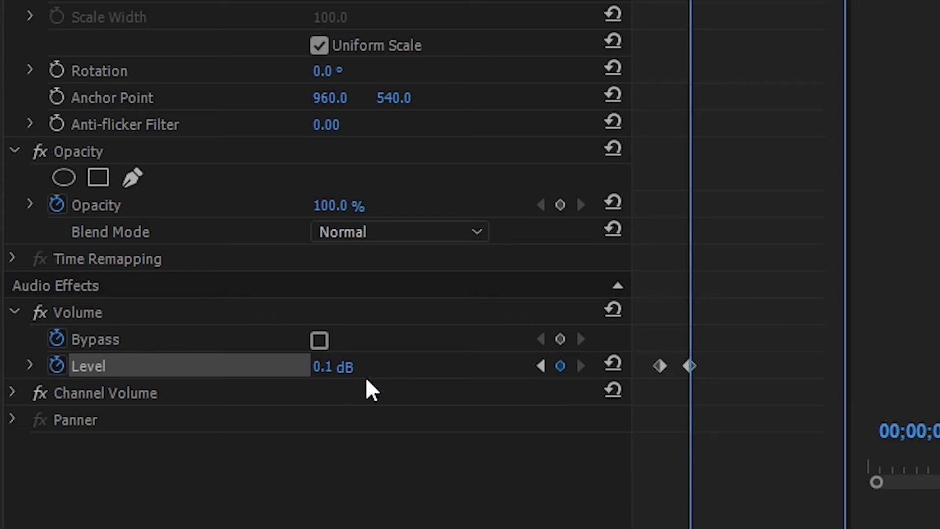
{"action": "left_click", "coordinate": [345, 365]}
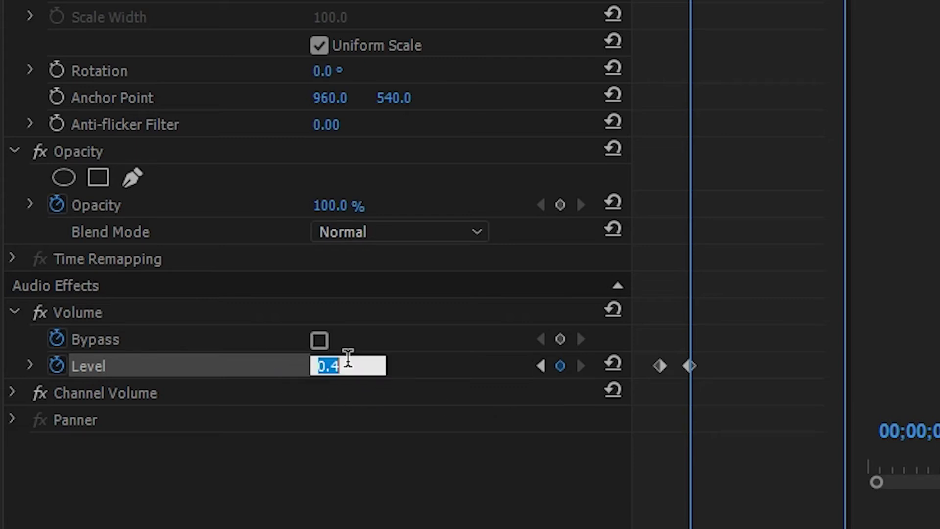
{"action": "type", "text": "0-"}
{"action": "key", "text": "Return"}
Step: Play the audio fade from before the first Level keyframe and move that keyframe to the clip's start
{"action": "left_click_drag", "start_coordinate": [691, 1], "coordinate": [651, 29]}
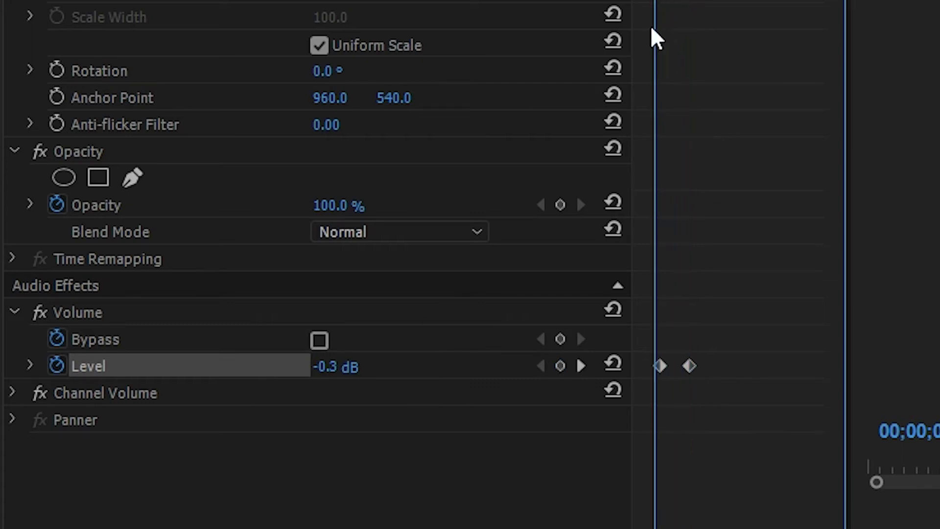
{"action": "key", "text": "space"}
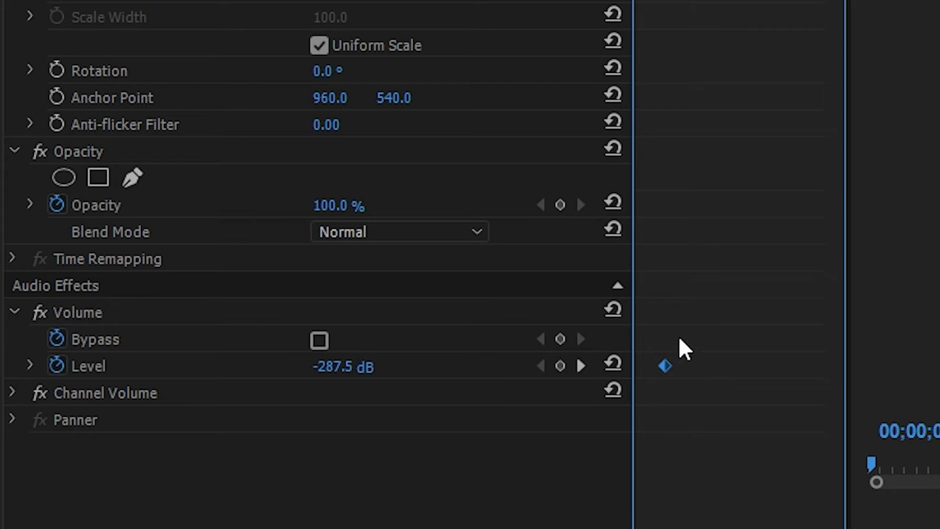
{"action": "left_click_drag", "start_coordinate": [665, 366], "coordinate": [636, 370]}
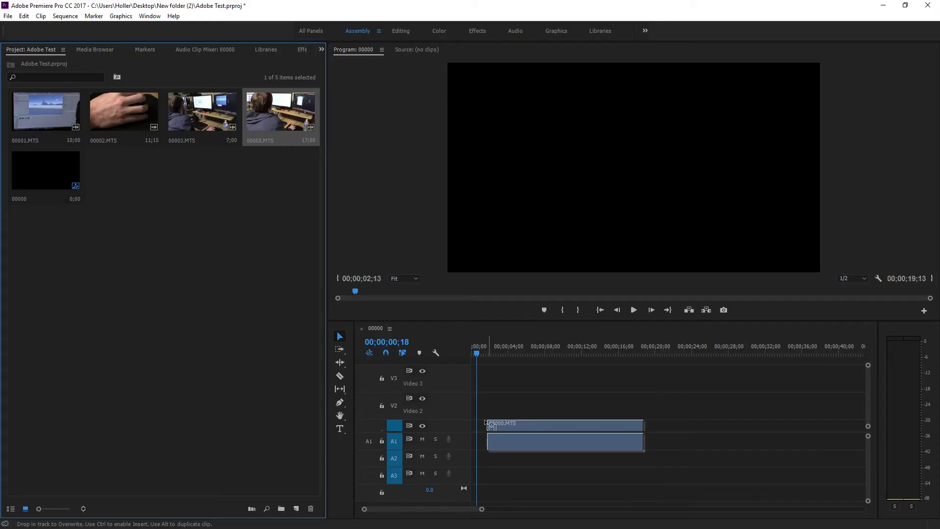
Step: Place the 00000.MTS clip at the very start of Video 2 and play the sequence from the beginning
{"action": "mouse_move", "coordinate": [458, 433]}
{"action": "left_mouse_down"}
{"action": "mouse_move", "coordinate": [456, 407]}
{"action": "mouse_move", "coordinate": [455, 417]}
{"action": "left_mouse_up"}
{"action": "left_click_drag", "start_coordinate": [477, 353], "coordinate": [465, 353]}
{"action": "key", "text": "space"}
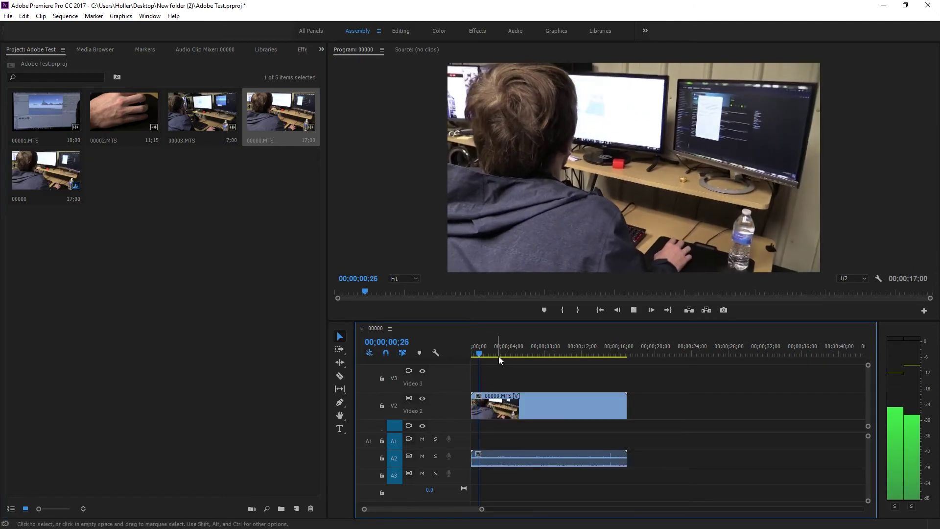
Step: Trim about the first 1.5 seconds off 00000.MTS, review the clip, and trim its end to 00;00;05;15
{"action": "left_click_drag", "start_coordinate": [473, 406], "coordinate": [486, 407]}
{"action": "key", "text": "space"}
{"action": "mouse_move", "coordinate": [543, 358]}
{"action": "left_mouse_down"}
{"action": "mouse_move", "coordinate": [531, 353]}
{"action": "mouse_move", "coordinate": [546, 356]}
{"action": "left_mouse_up"}
{"action": "key", "text": "space"}
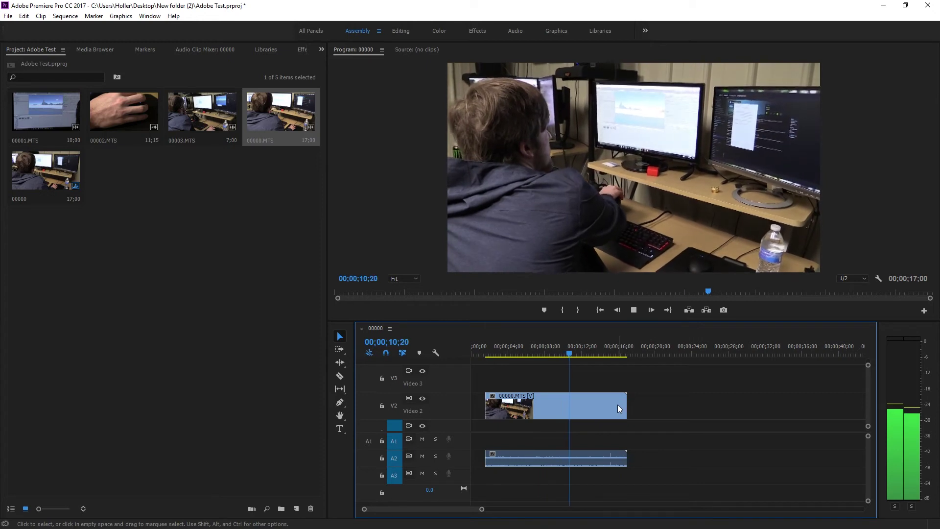
{"action": "left_click_drag", "start_coordinate": [551, 350], "coordinate": [517, 352]}
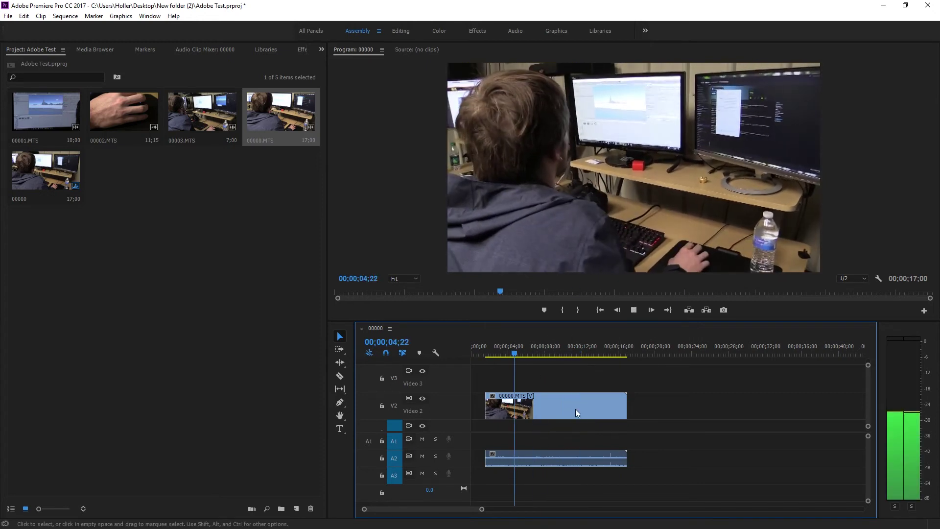
{"action": "left_click_drag", "start_coordinate": [625, 407], "coordinate": [521, 412]}
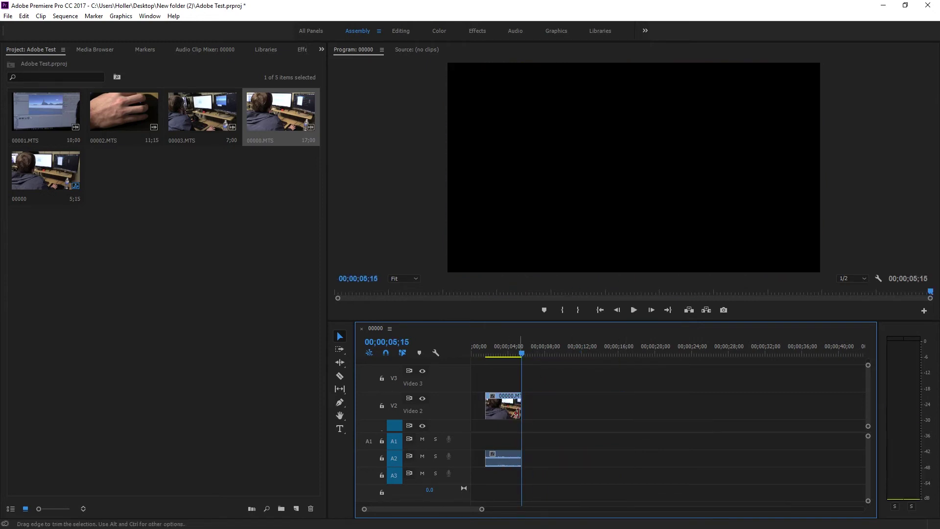
Step: Try placing the full 00001.MTS clip directly after 00000.MTS on Video 2 and undo it
{"action": "left_click", "coordinate": [42, 111]}
{"action": "left_click_drag", "start_coordinate": [494, 356], "coordinate": [525, 409]}
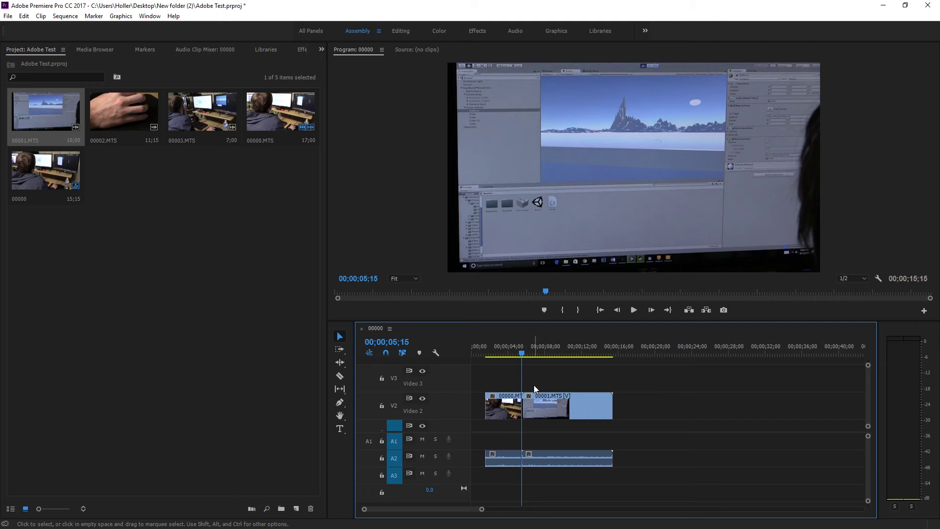
{"action": "key", "text": "ctrl+z"}
Step: Open 00001.MTS in the Source monitor and mark its in point at 00;00;20;19 and out point at 00;00;21;09
{"action": "left_click", "coordinate": [54, 115]}
{"action": "double_click", "coordinate": [54, 115]}
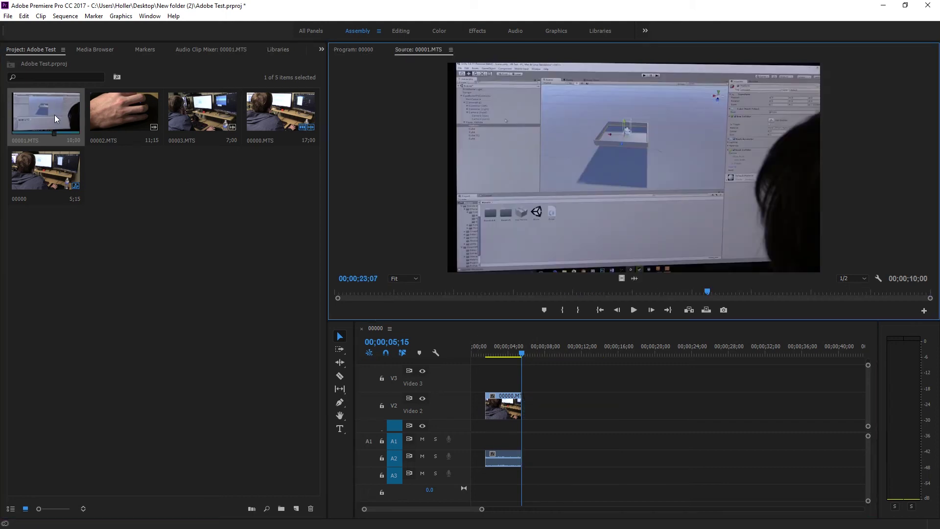
{"action": "left_click_drag", "start_coordinate": [456, 297], "coordinate": [556, 295]}
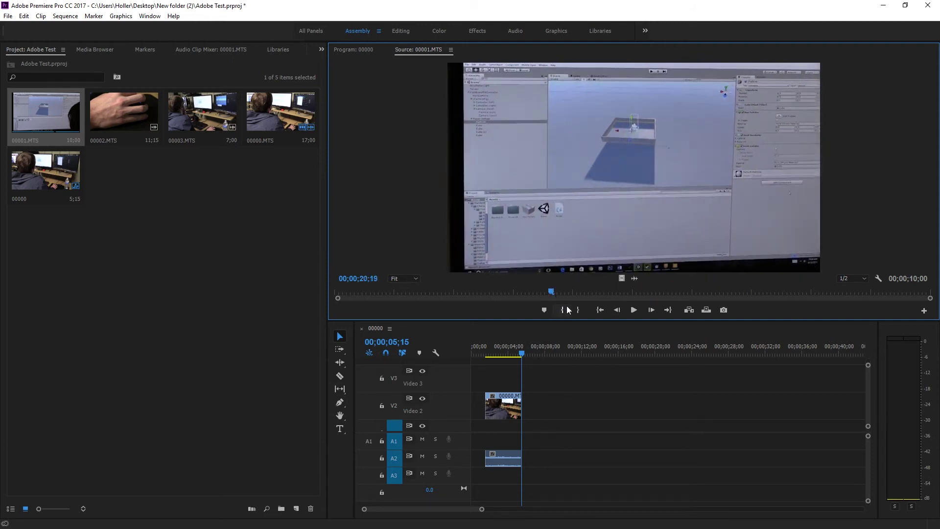
{"action": "left_click", "coordinate": [565, 309]}
{"action": "left_click_drag", "start_coordinate": [559, 292], "coordinate": [591, 304]}
{"action": "left_click", "coordinate": [586, 309]}
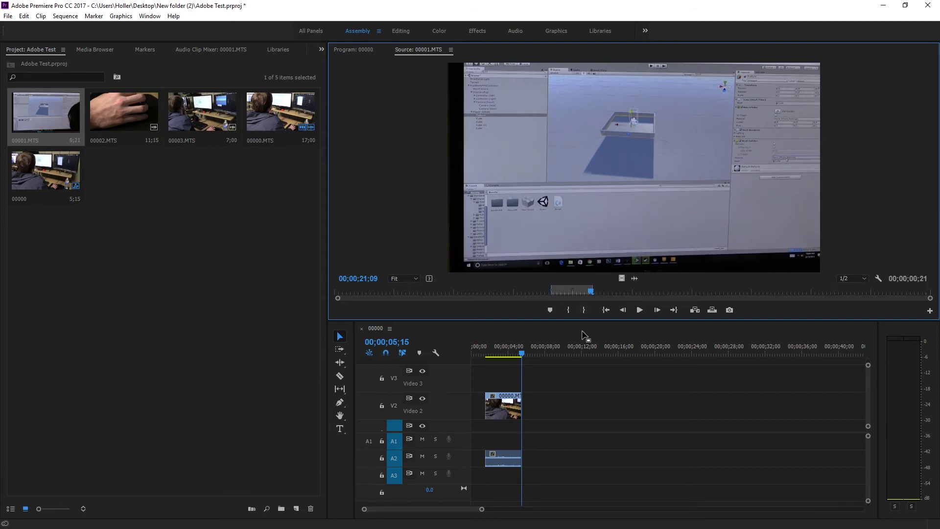
Step: Try placing the marked 00001.MTS section in the sequence whole, as audio only, and as video only
{"action": "left_click_drag", "start_coordinate": [580, 218], "coordinate": [551, 415]}
{"action": "key", "text": "ctrl+z"}
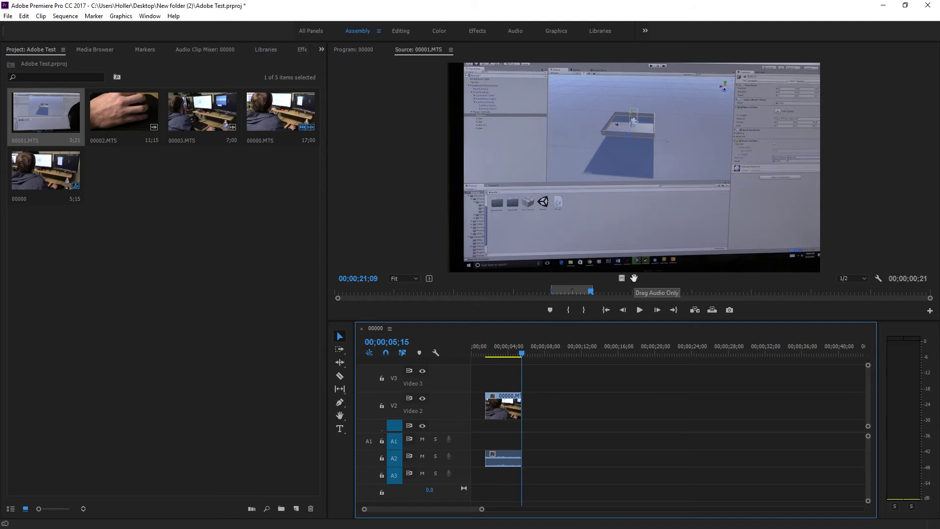
{"action": "left_click_drag", "start_coordinate": [635, 279], "coordinate": [533, 374]}
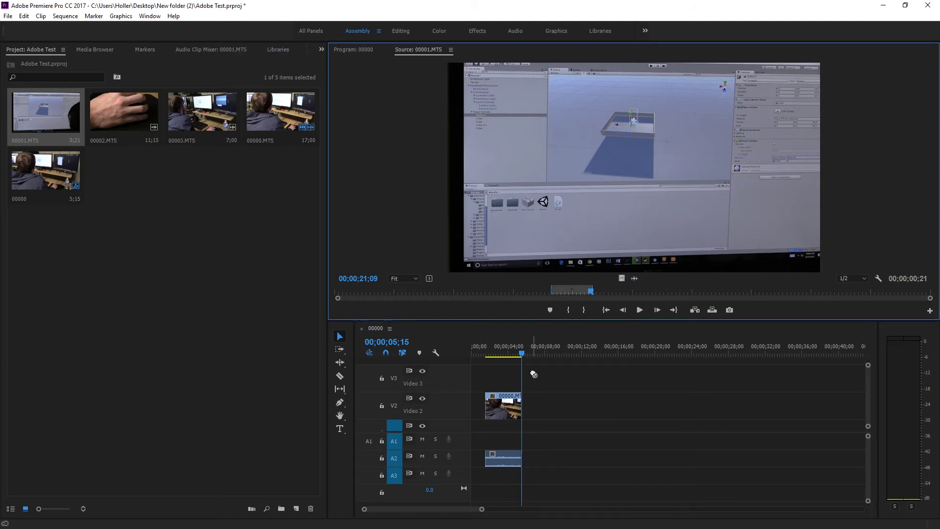
{"action": "left_click_drag", "start_coordinate": [619, 278], "coordinate": [548, 477]}
{"action": "left_click_drag", "start_coordinate": [565, 447], "coordinate": [654, 295]}
Step: Place the marked 00001.MTS section directly after 00000.MTS on Video 2 and play back the cut between them
{"action": "left_click_drag", "start_coordinate": [604, 171], "coordinate": [526, 414]}
{"action": "key", "text": "space"}
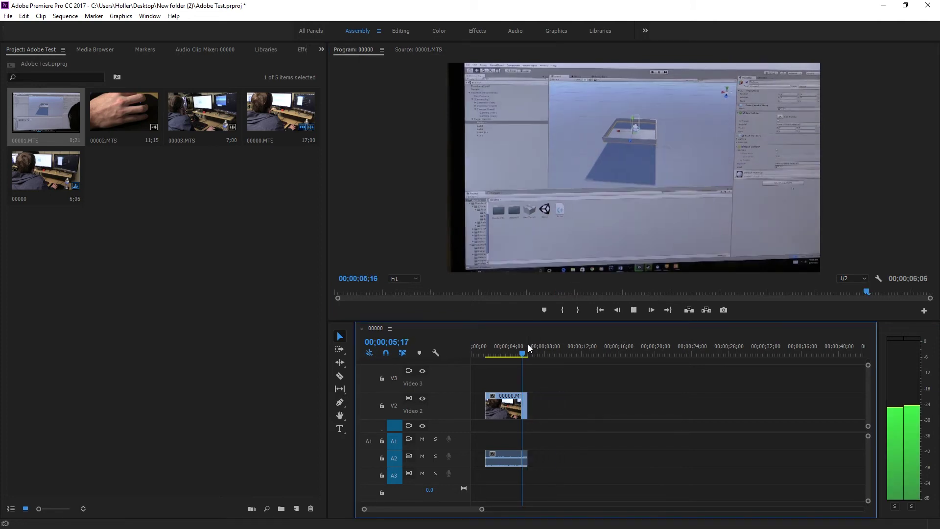
{"action": "left_click", "coordinate": [519, 351]}
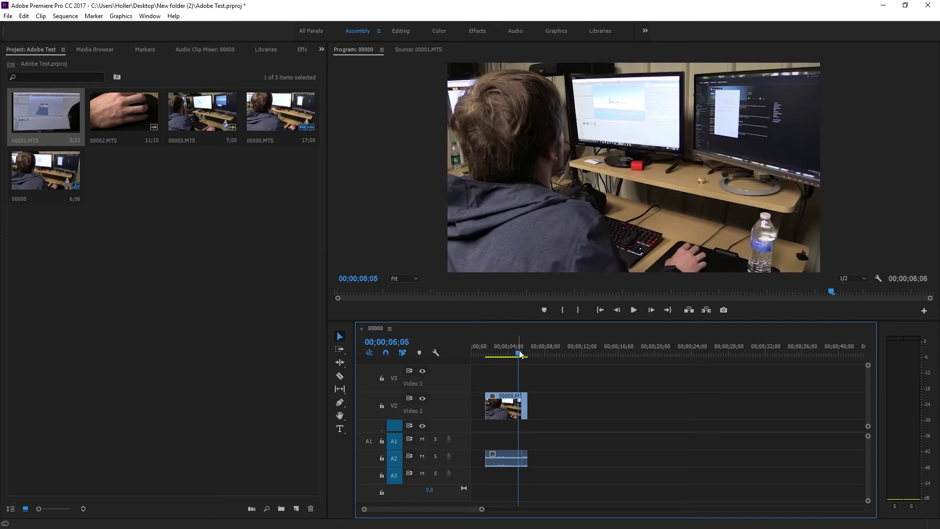
{"action": "key", "text": "space"}
{"action": "left_click", "coordinate": [512, 349]}
{"action": "left_click", "coordinate": [507, 350]}
{"action": "key", "text": "space"}
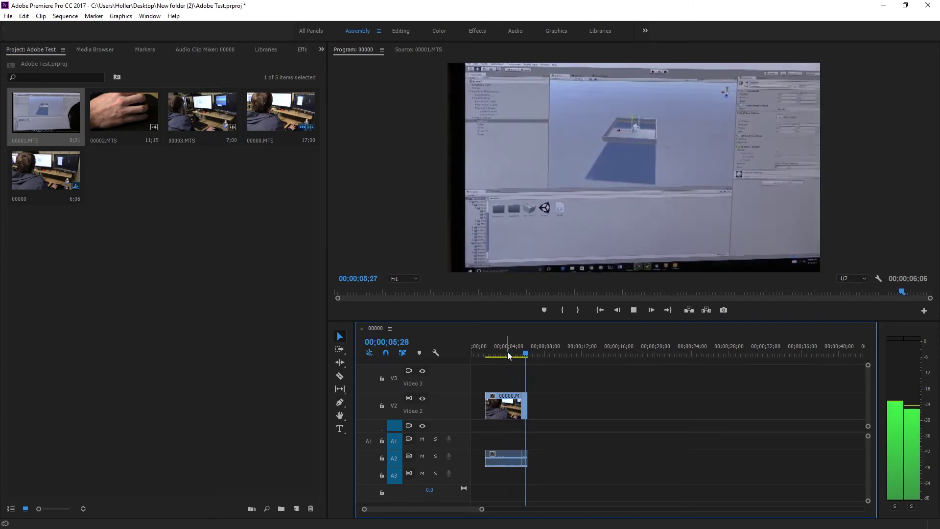
Step: Place the full 00002.MTS clip directly after the 00001.MTS section on Video 2 and trim its start to 00;00;11;22
{"action": "left_click_drag", "start_coordinate": [103, 107], "coordinate": [529, 406]}
{"action": "left_click", "coordinate": [539, 353]}
{"action": "left_click_drag", "start_coordinate": [538, 350], "coordinate": [580, 362]}
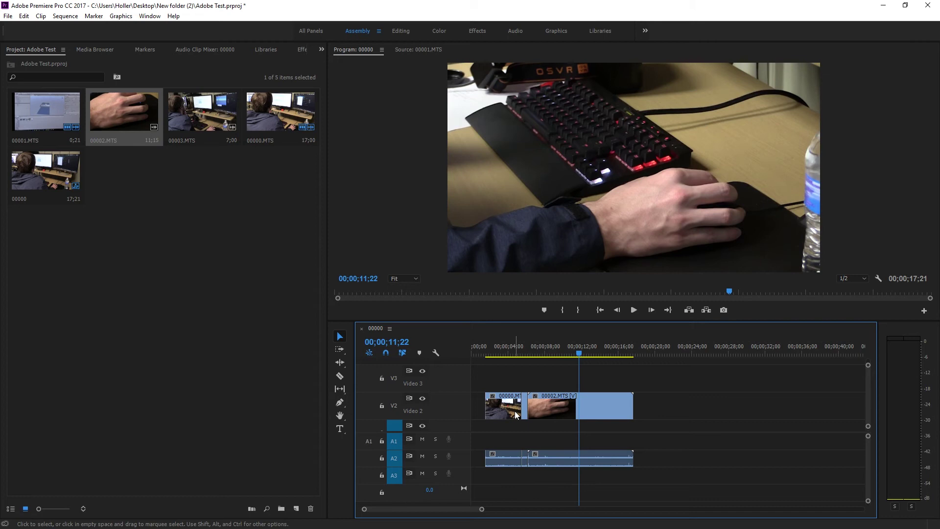
{"action": "left_click_drag", "start_coordinate": [529, 409], "coordinate": [580, 410]}
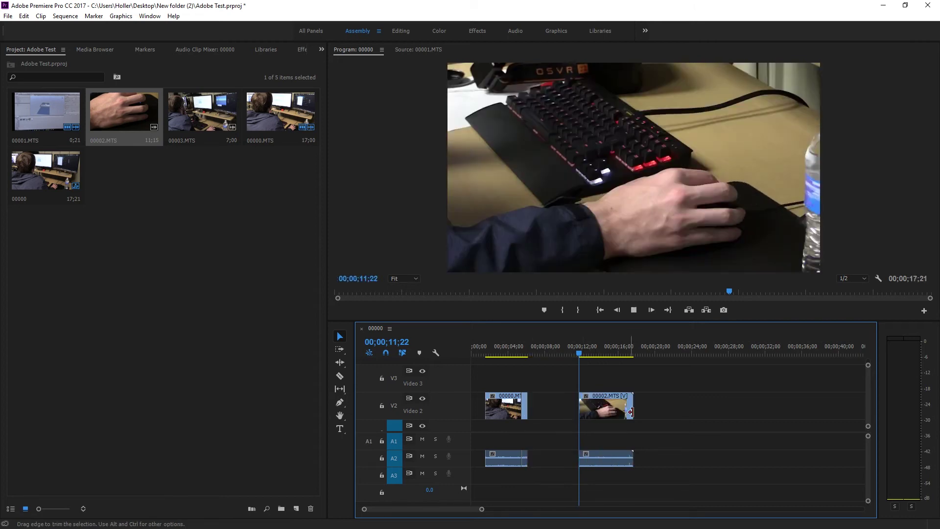
Step: Review 00002.MTS, trim it further so it ends at 00;00;15;04, and delete it from the sequence
{"action": "key", "text": "space"}
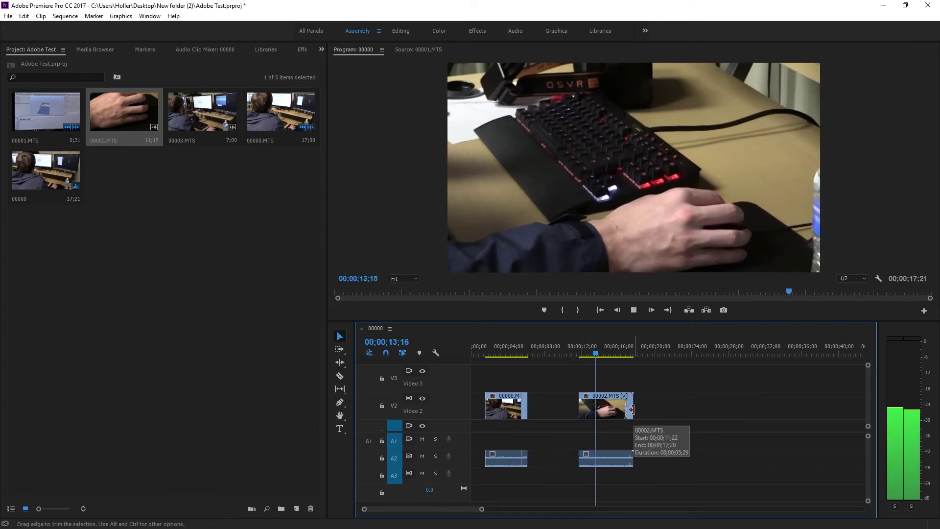
{"action": "key", "text": "space"}
{"action": "left_click_drag", "start_coordinate": [583, 410], "coordinate": [610, 419]}
{"action": "key", "text": "space"}
{"action": "key", "text": "space"}
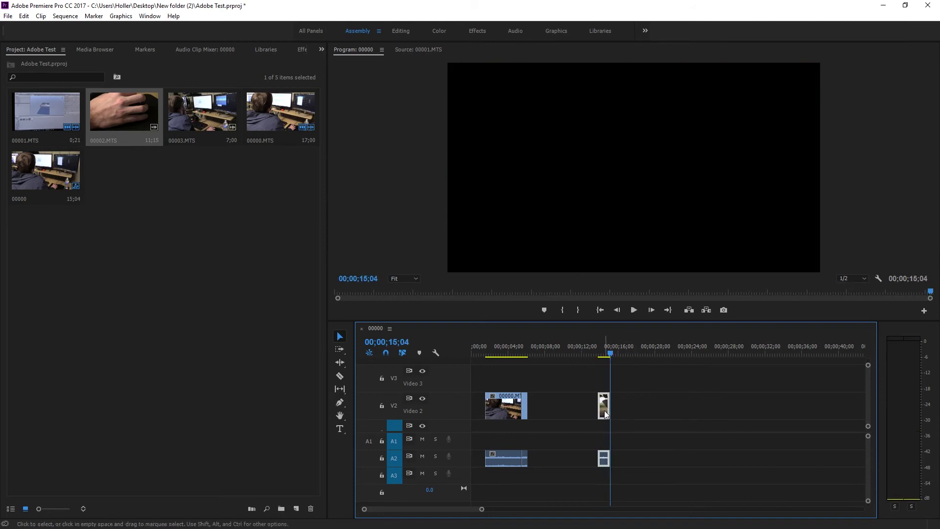
{"action": "left_click", "coordinate": [600, 357]}
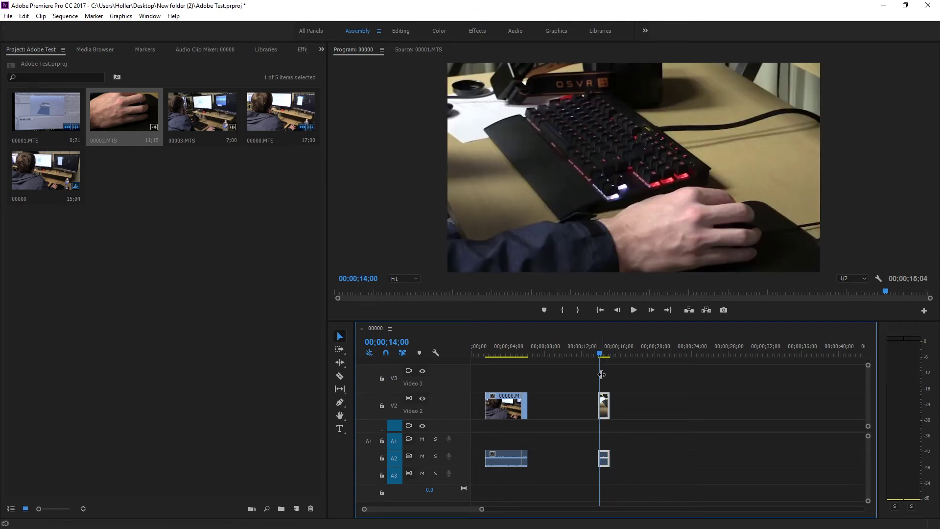
{"action": "key", "text": "Delete"}
Step: Mark 00002.MTS from 00;00;33;23 to 00;00;35;29 in the Source monitor and place that section directly after the 00001.MTS section on Video 2
{"action": "double_click", "coordinate": [132, 120]}
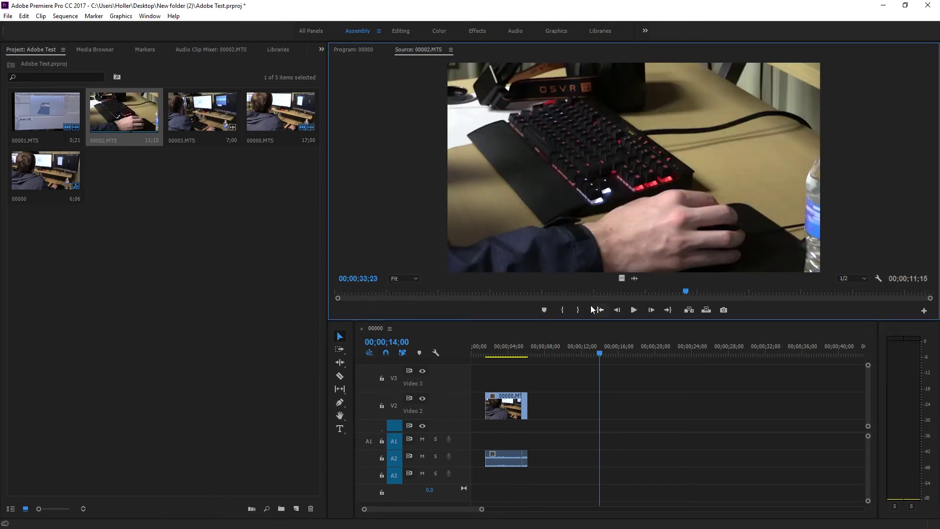
{"action": "left_click", "coordinate": [564, 310]}
{"action": "left_click", "coordinate": [638, 310]}
{"action": "left_click", "coordinate": [639, 309]}
{"action": "left_click", "coordinate": [583, 310]}
{"action": "left_click_drag", "start_coordinate": [587, 221], "coordinate": [531, 414]}
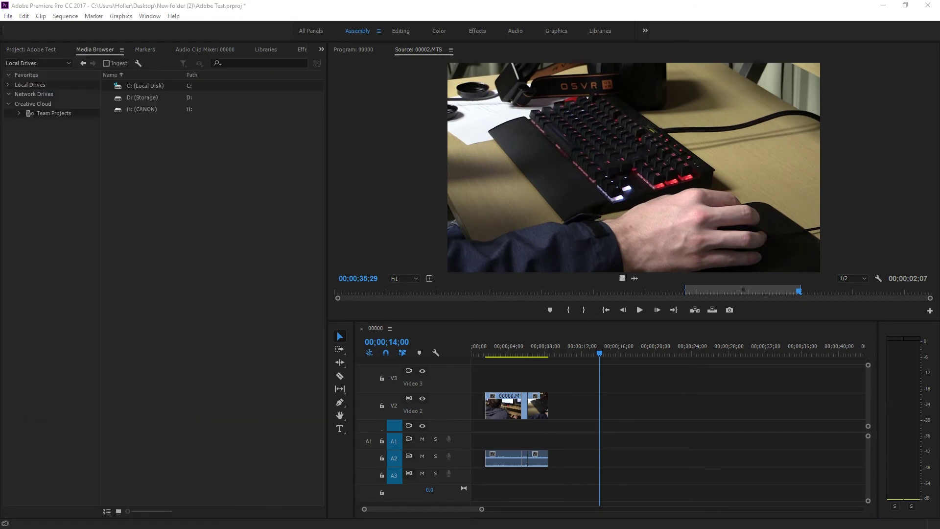
Step: Import Tech Live.mp3 from the home directory's Downloads folder through the Media Browser and return to the project's items
{"action": "left_click", "coordinate": [258, 300]}
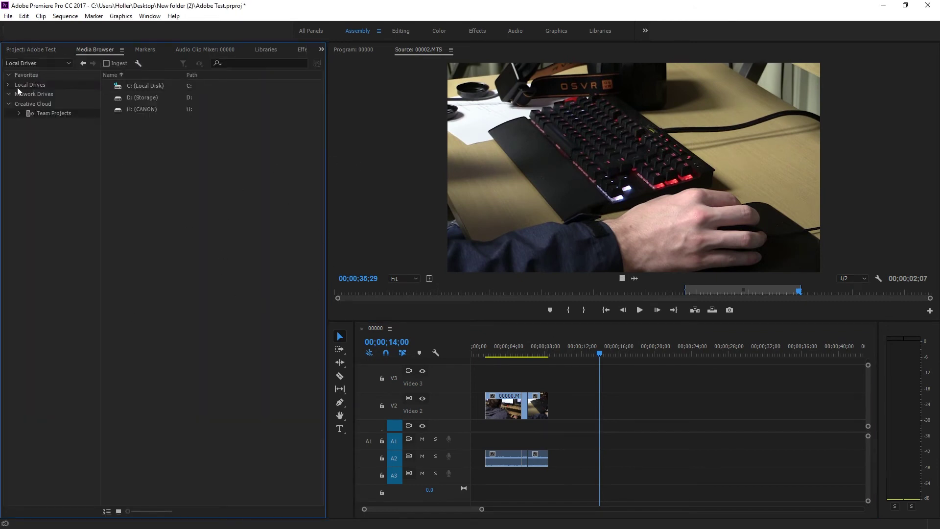
{"action": "left_click", "coordinate": [31, 49]}
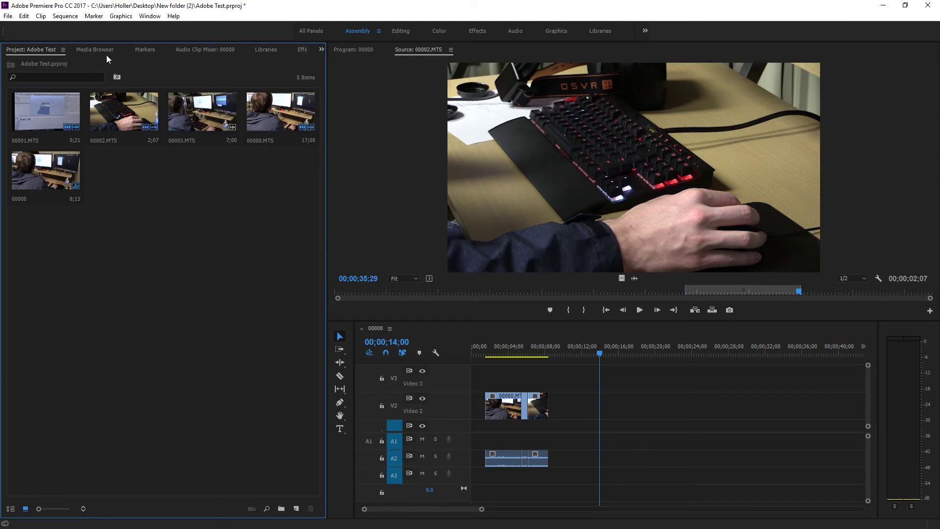
{"action": "left_click", "coordinate": [95, 51]}
{"action": "left_click", "coordinate": [37, 62]}
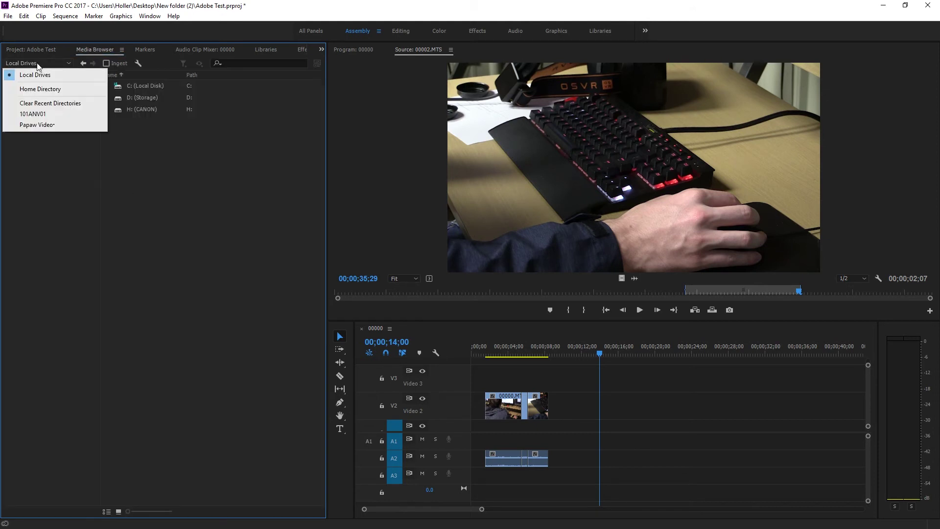
{"action": "left_click", "coordinate": [66, 92]}
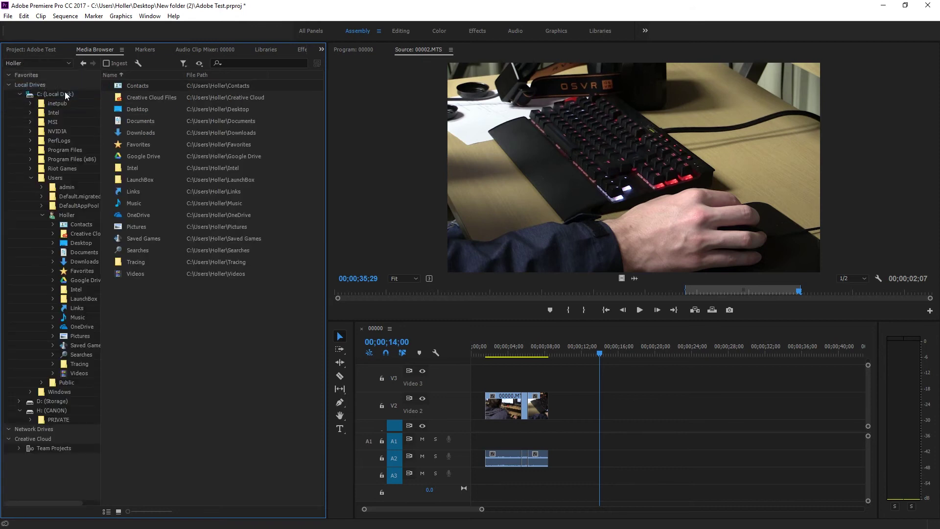
{"action": "double_click", "coordinate": [139, 131]}
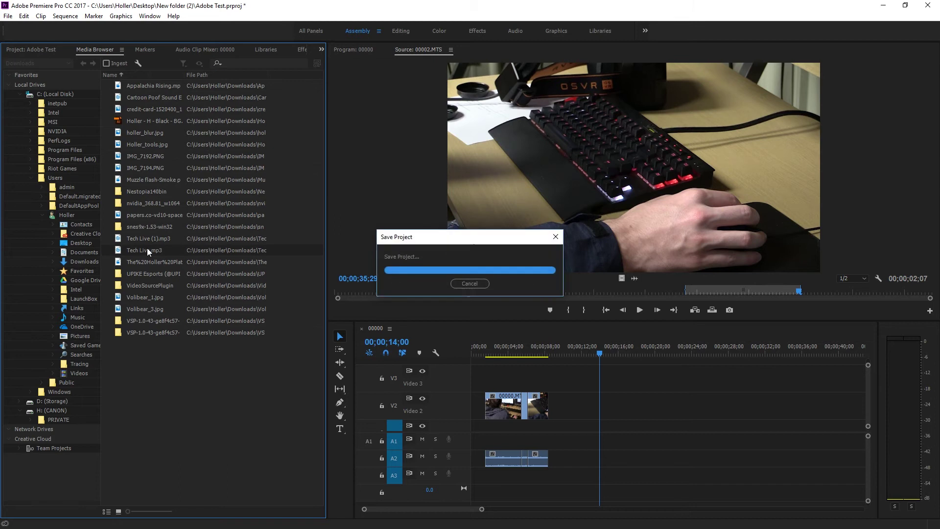
{"action": "right_click", "coordinate": [131, 251]}
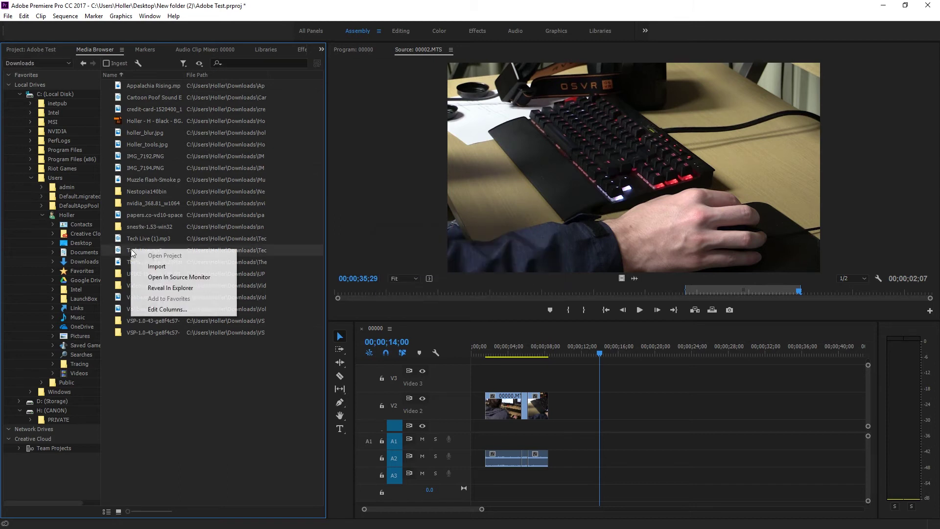
{"action": "left_click", "coordinate": [155, 268]}
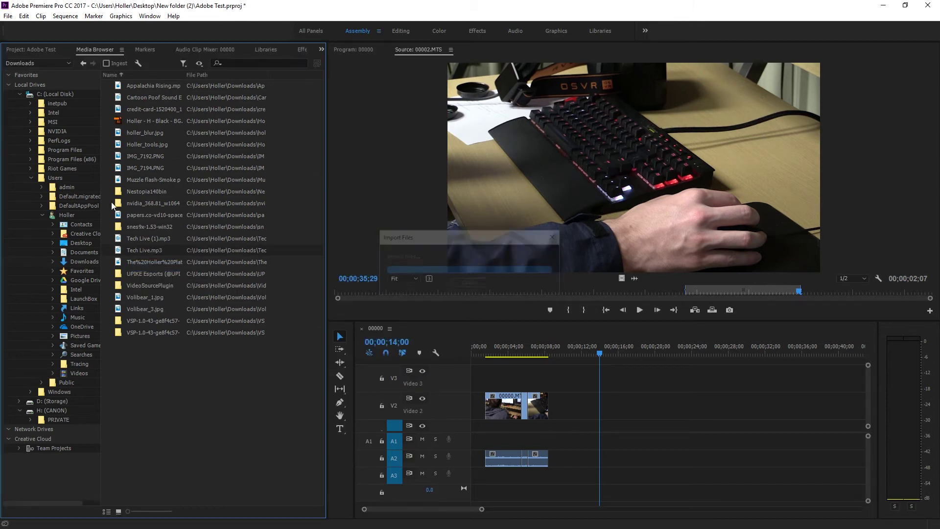
{"action": "left_click", "coordinate": [31, 47]}
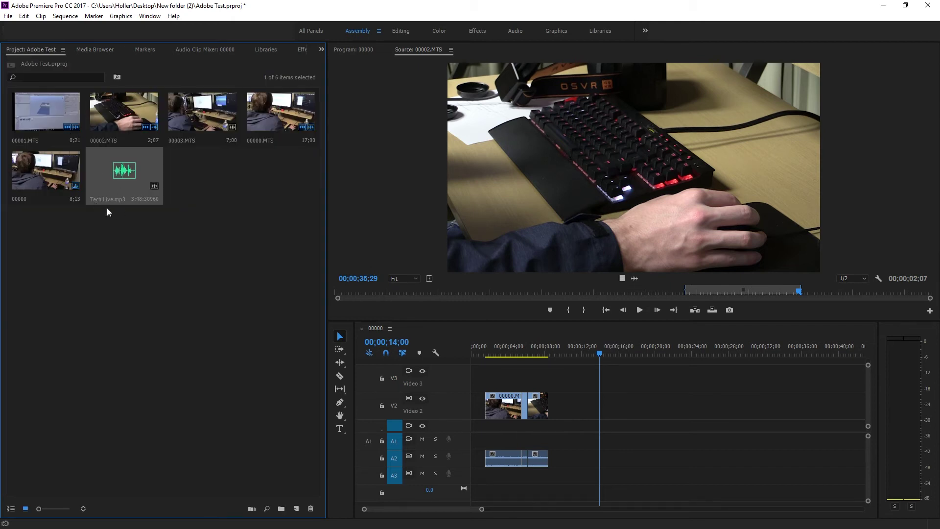
Step: Mark about the first 9 seconds of Tech Live.mp3 in the Source monitor and place that section at the start of Audio 3
{"action": "left_click_drag", "start_coordinate": [126, 168], "coordinate": [468, 471]}
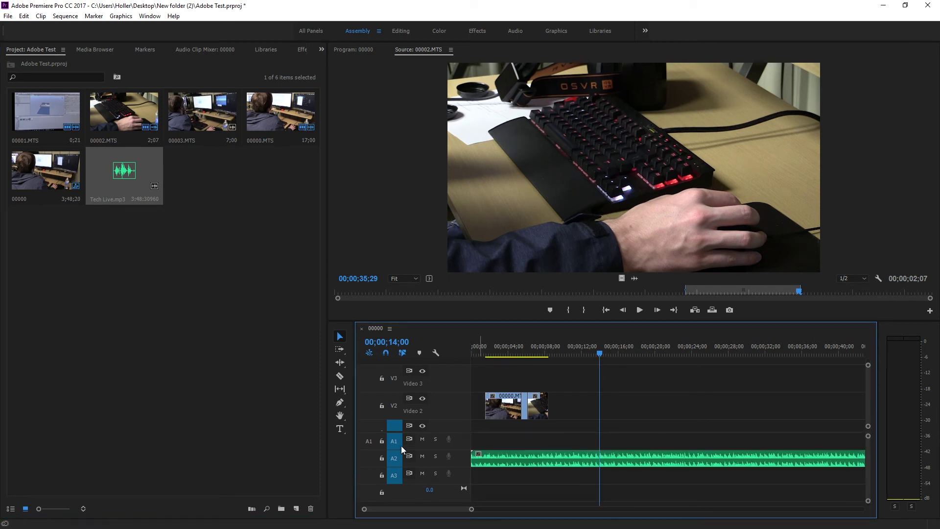
{"action": "key", "text": "ctrl+z"}
{"action": "double_click", "coordinate": [115, 182]}
{"action": "left_click_drag", "start_coordinate": [346, 292], "coordinate": [471, 300]}
{"action": "left_click", "coordinate": [344, 293]}
{"action": "key", "text": "space"}
{"action": "left_click", "coordinate": [560, 310]}
{"action": "left_click_drag", "start_coordinate": [347, 293], "coordinate": [367, 293]}
{"action": "left_click", "coordinate": [584, 311]}
{"action": "left_click_drag", "start_coordinate": [124, 175], "coordinate": [468, 484]}
{"action": "left_click", "coordinate": [542, 289]}
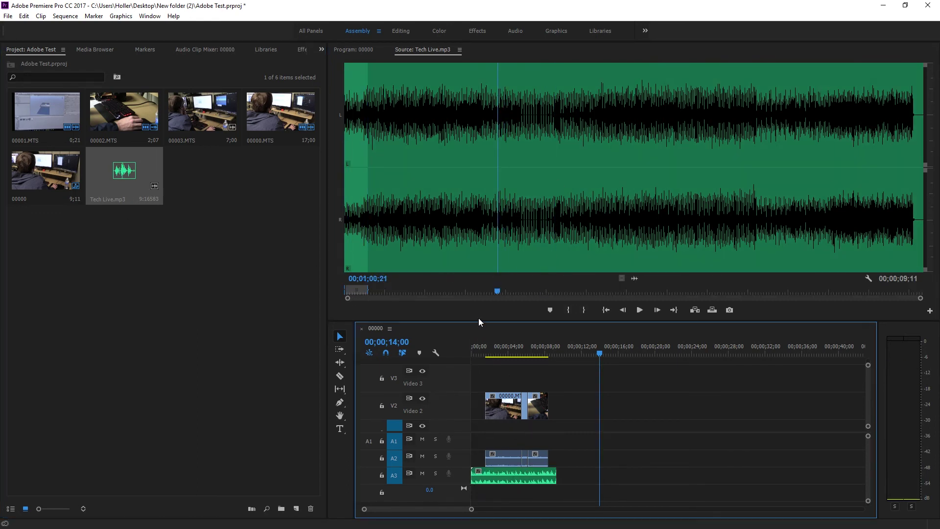
Step: Move all the video clips together to the start of the sequence and trim the music's end to 00;00;07;00
{"action": "left_click", "coordinate": [473, 348]}
{"action": "left_click_drag", "start_coordinate": [594, 384], "coordinate": [478, 456]}
{"action": "key", "text": "space"}
{"action": "left_click_drag", "start_coordinate": [494, 401], "coordinate": [479, 401]}
{"action": "left_click", "coordinate": [478, 351]}
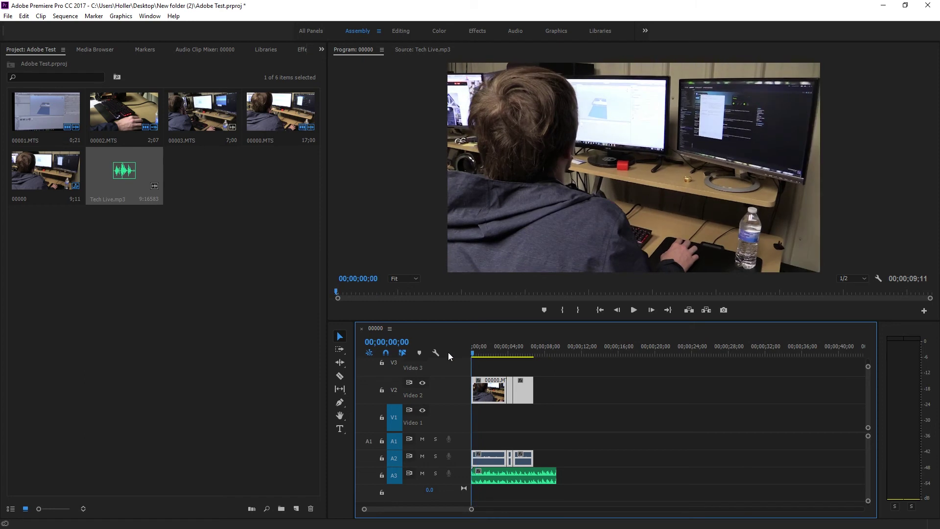
{"action": "key", "text": "space"}
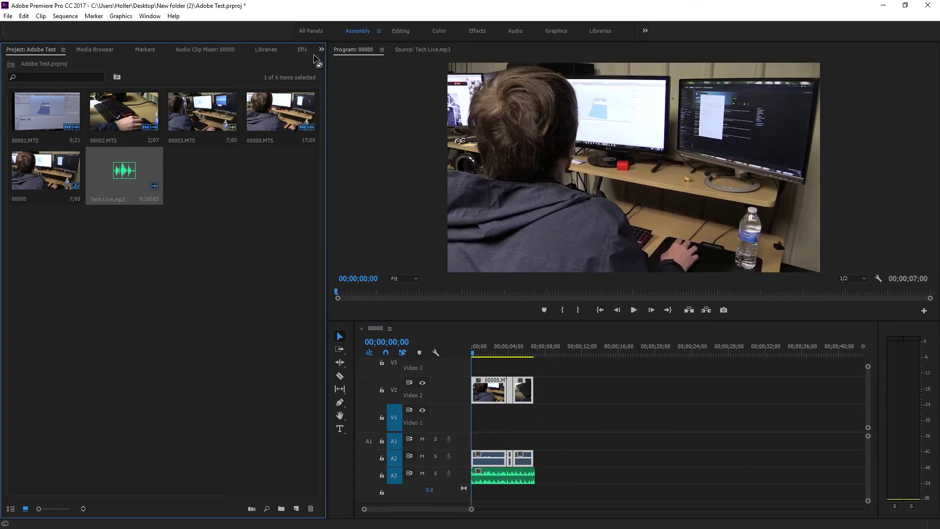
Step: Add a title over the first clip reading "We love our hard working" with "interns" on a second line
{"action": "left_click", "coordinate": [302, 49]}
{"action": "left_click", "coordinate": [340, 429]}
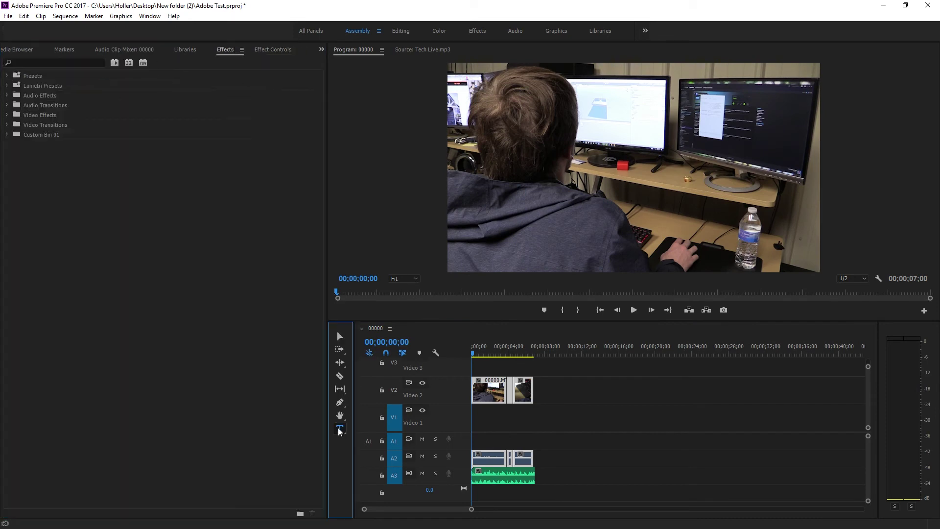
{"action": "left_click", "coordinate": [724, 185]}
{"action": "type", "text": "We love our"}
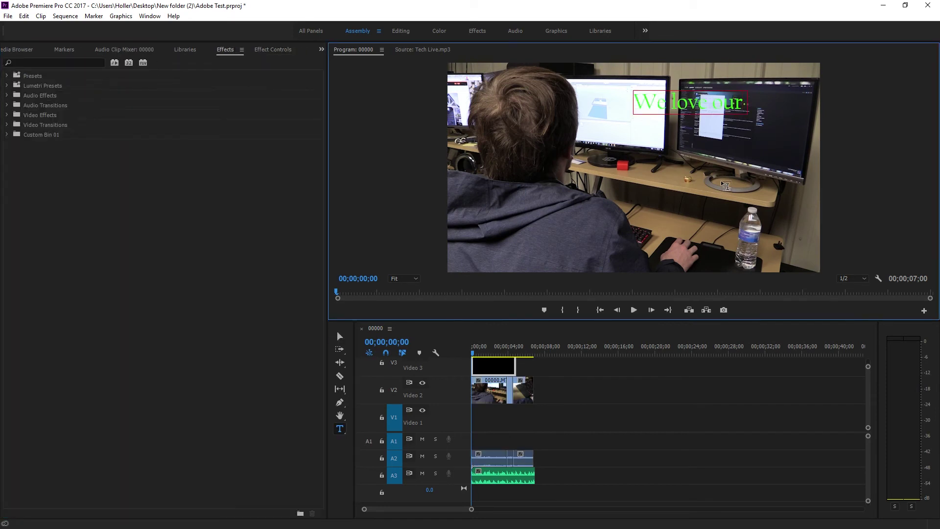
{"action": "type", "text": " hard working"}
{"action": "key", "text": "Return"}
{"action": "type", "text": "interns"}
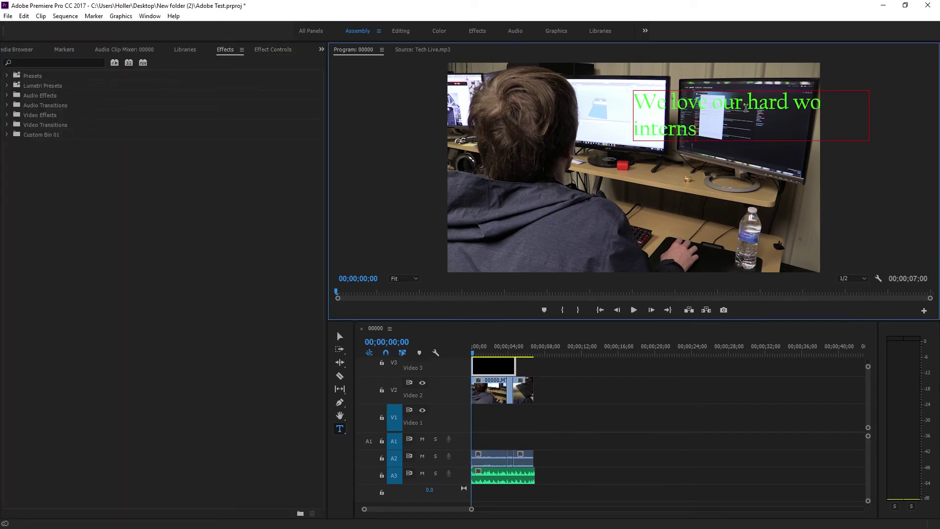
Step: Break the title into the lines "We love", "our hard", "working" and "interns", and center-align the text
{"action": "left_click", "coordinate": [745, 106]}
{"action": "key", "text": "Return"}
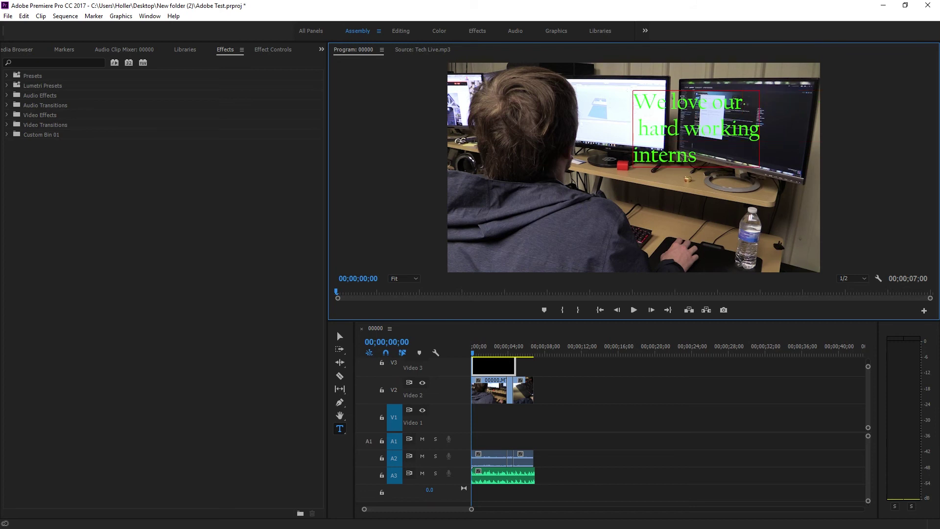
{"action": "key", "text": "Return"}
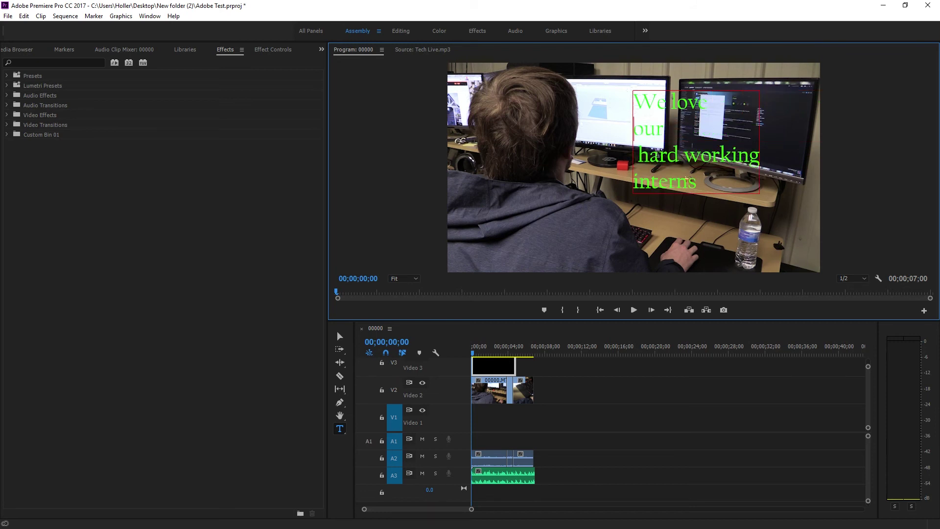
{"action": "left_click", "coordinate": [642, 156]}
{"action": "key", "text": "BackSpace"}
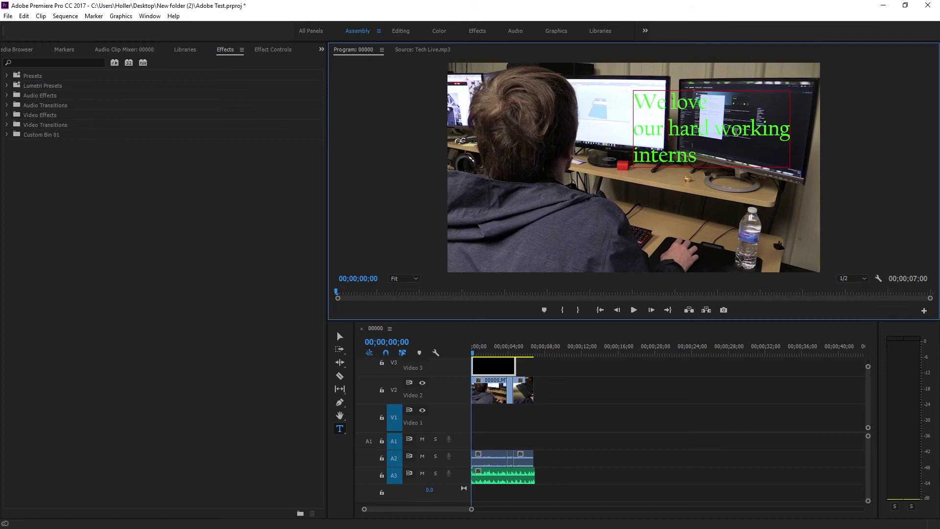
{"action": "key", "text": "Return"}
{"action": "left_click", "coordinate": [635, 129]}
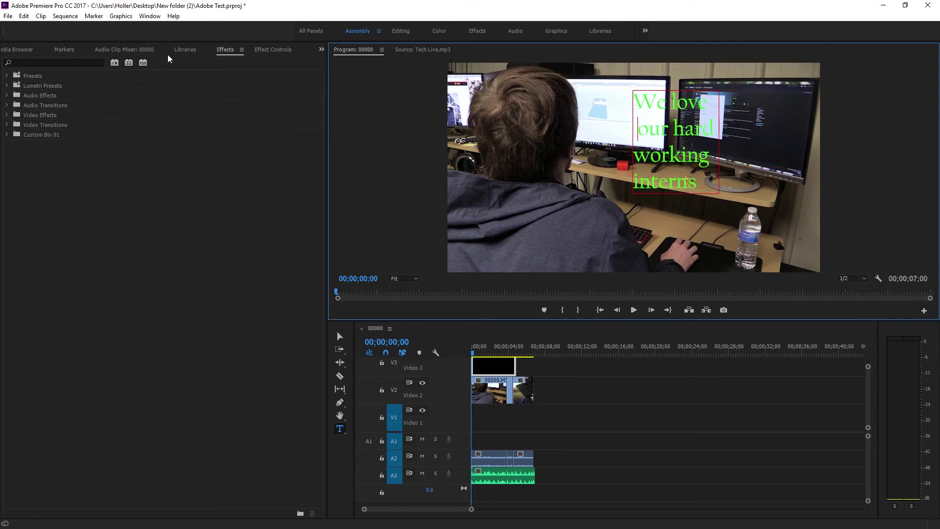
{"action": "left_click", "coordinate": [262, 50]}
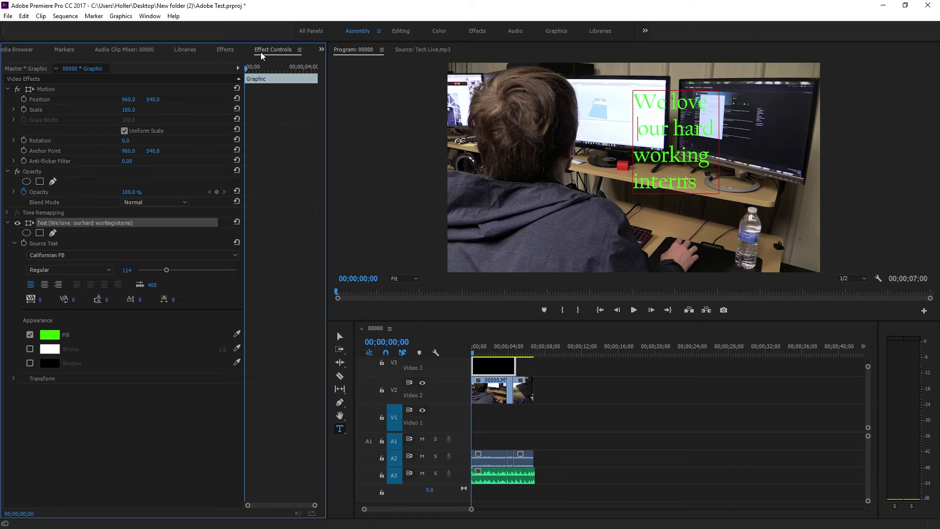
{"action": "left_click", "coordinate": [44, 284]}
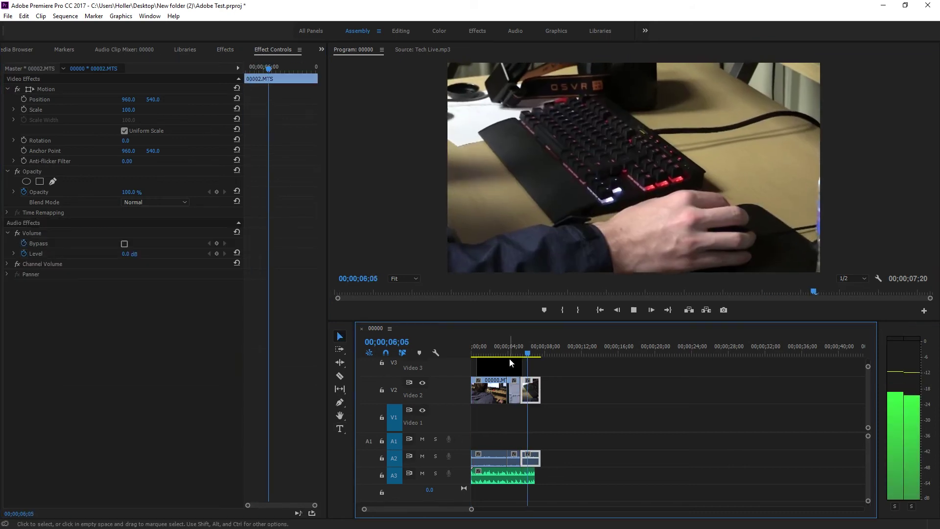
Step: Extend the title's end on Video 3 to 00;00;06;11 and replay the sequence from the start
{"action": "mouse_move", "coordinate": [511, 366]}
{"action": "left_mouse_down"}
{"action": "mouse_move", "coordinate": [527, 369]}
{"action": "mouse_move", "coordinate": [520, 353]}
{"action": "left_mouse_up"}
{"action": "key", "text": "space"}
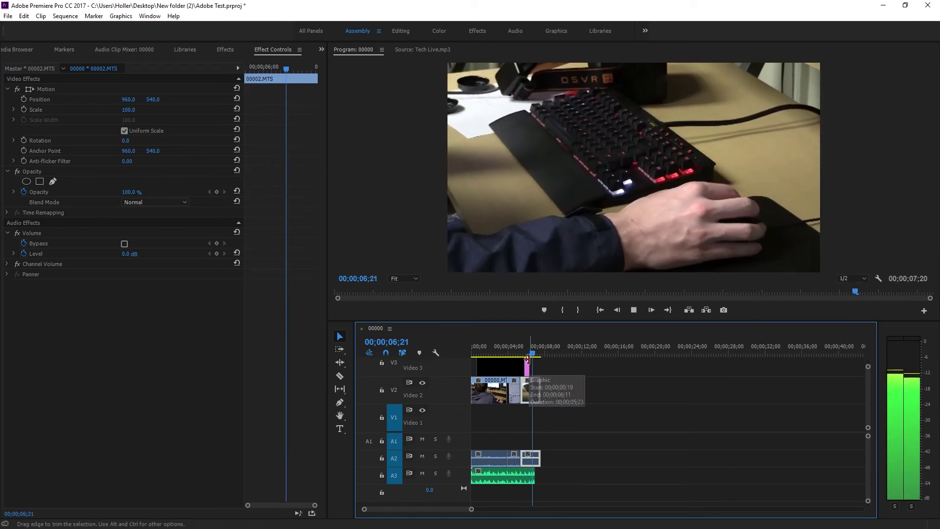
{"action": "left_click_drag", "start_coordinate": [523, 354], "coordinate": [467, 358]}
{"action": "key", "text": "space"}
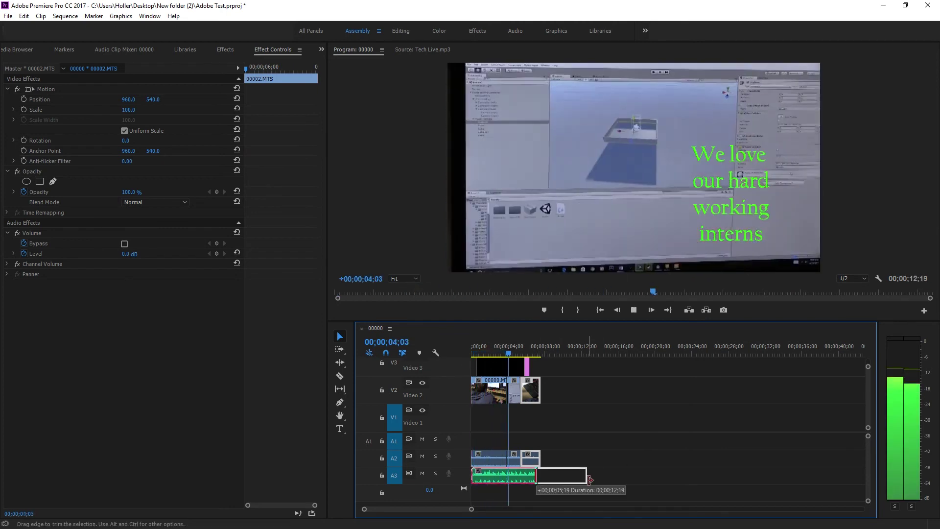
Step: Add a closing title at 00;00;07;26 after the clips, reading "Don't forget to" and "thank your interns" on two lines, with the first line indented
{"action": "left_click_drag", "start_coordinate": [522, 355], "coordinate": [466, 358]}
{"action": "key", "text": "space"}
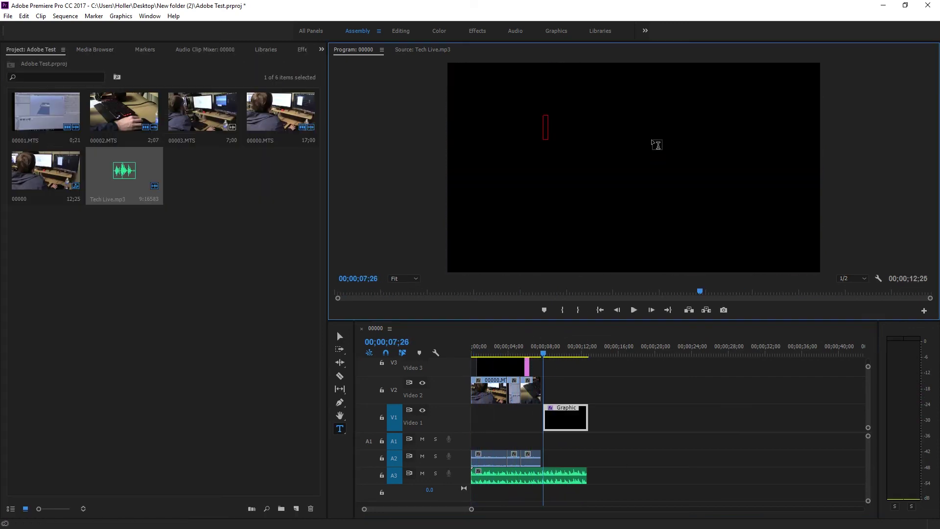
{"action": "type", "text": "Don't forget"}
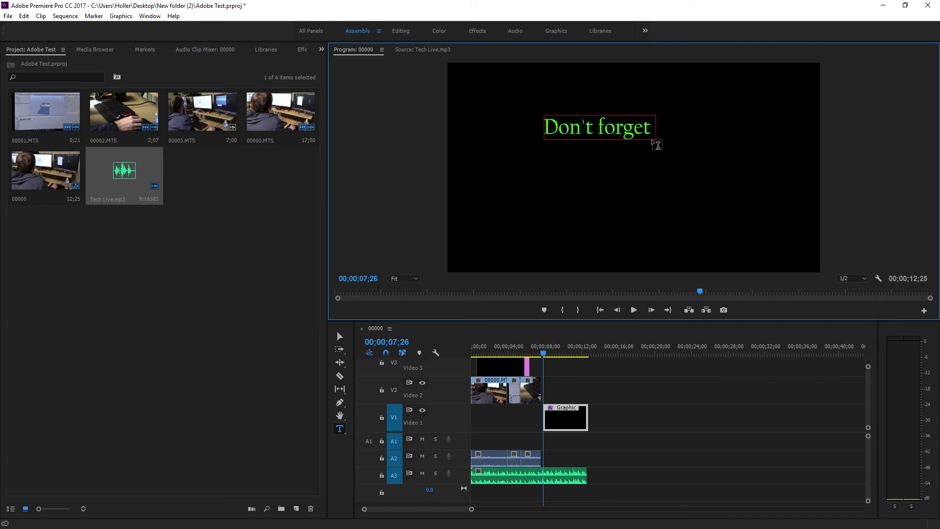
{"action": "type", "text": " to thank your inter"}
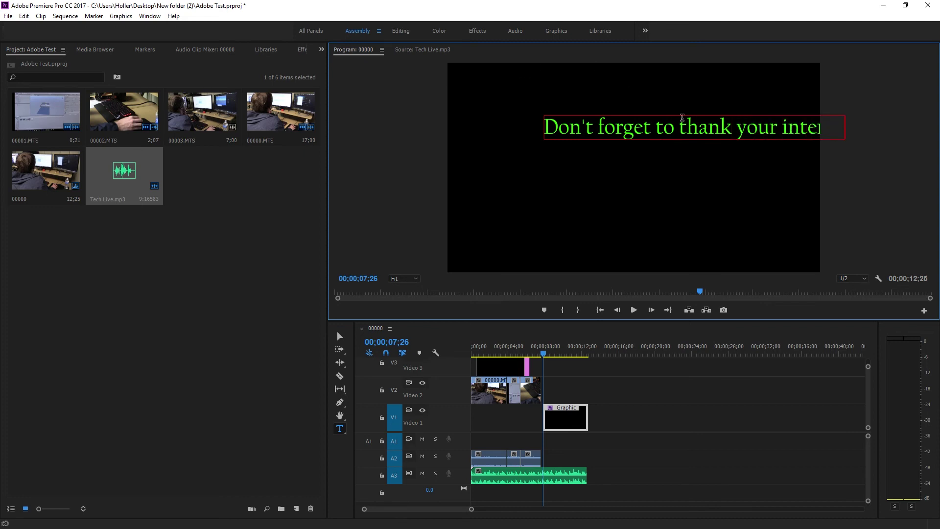
{"action": "left_click", "coordinate": [675, 126]}
{"action": "key", "text": "Return"}
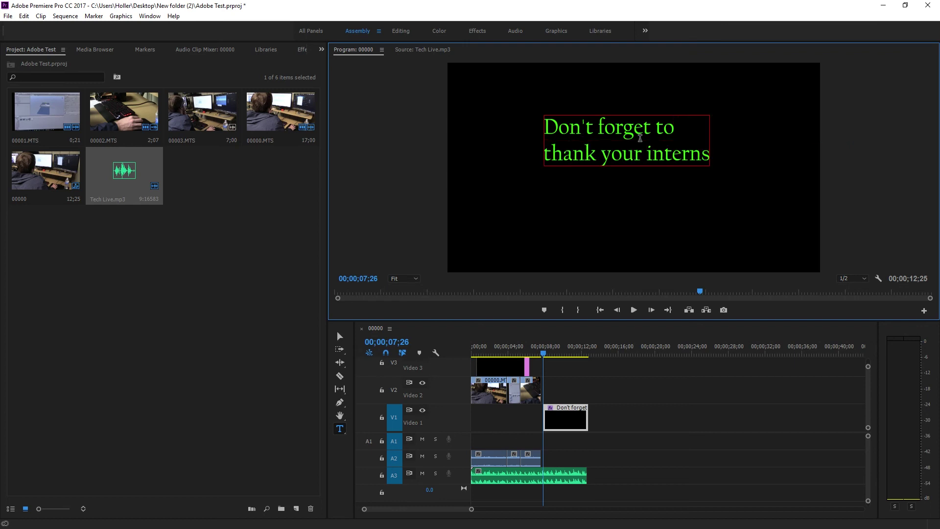
{"action": "left_click", "coordinate": [545, 121]}
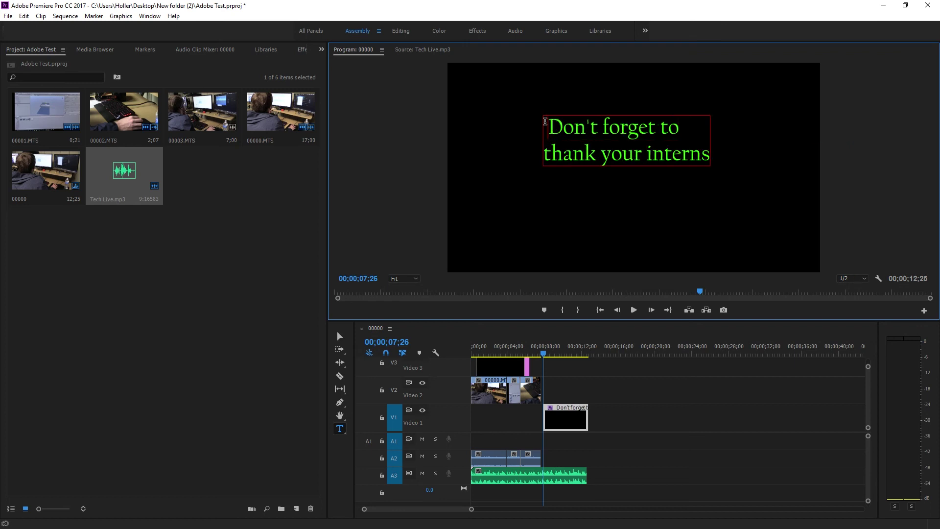
Step: Set the closing title's text fill to white and move the title down toward the middle of the frame
{"action": "left_click_drag", "start_coordinate": [560, 133], "coordinate": [442, 159]}
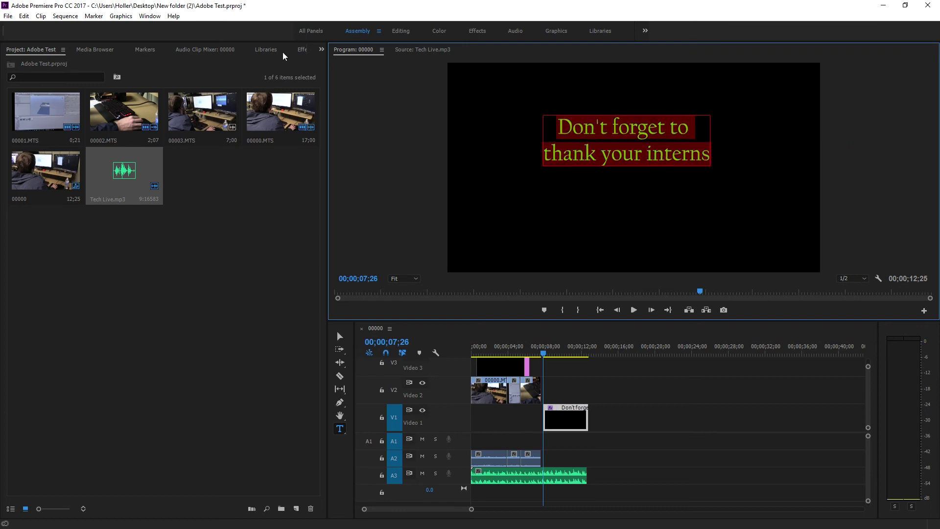
{"action": "left_click", "coordinate": [301, 50]}
{"action": "left_click", "coordinate": [302, 51]}
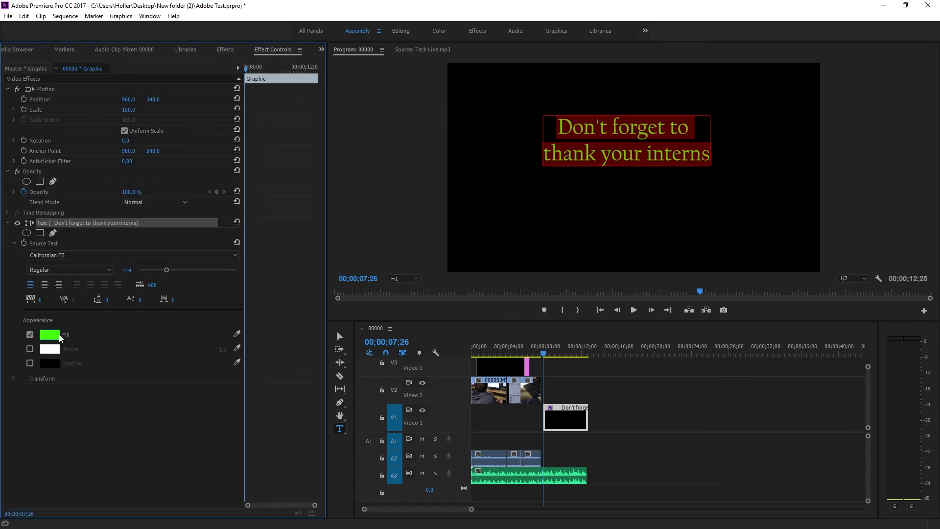
{"action": "left_click", "coordinate": [55, 335]}
{"action": "left_click_drag", "start_coordinate": [450, 279], "coordinate": [359, 219]}
{"action": "left_click", "coordinate": [578, 217]}
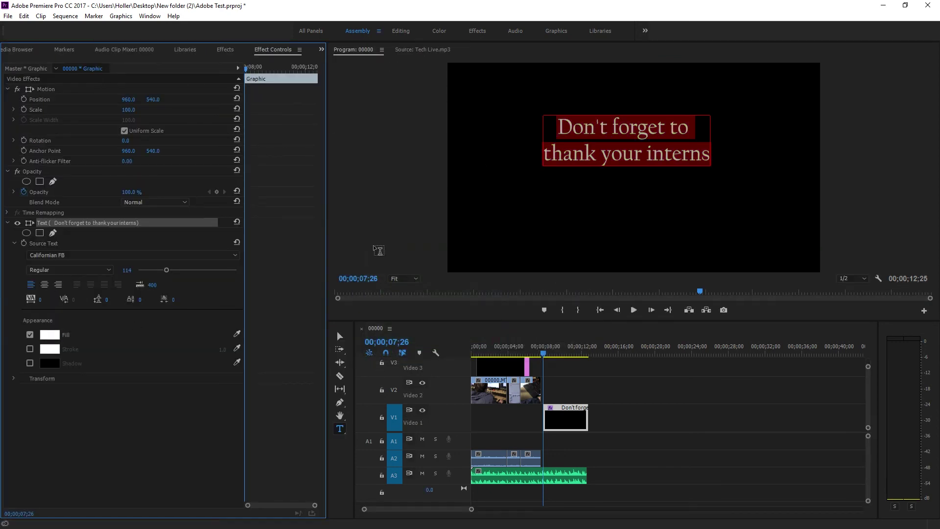
{"action": "left_click", "coordinate": [339, 336]}
{"action": "left_click", "coordinate": [603, 150]}
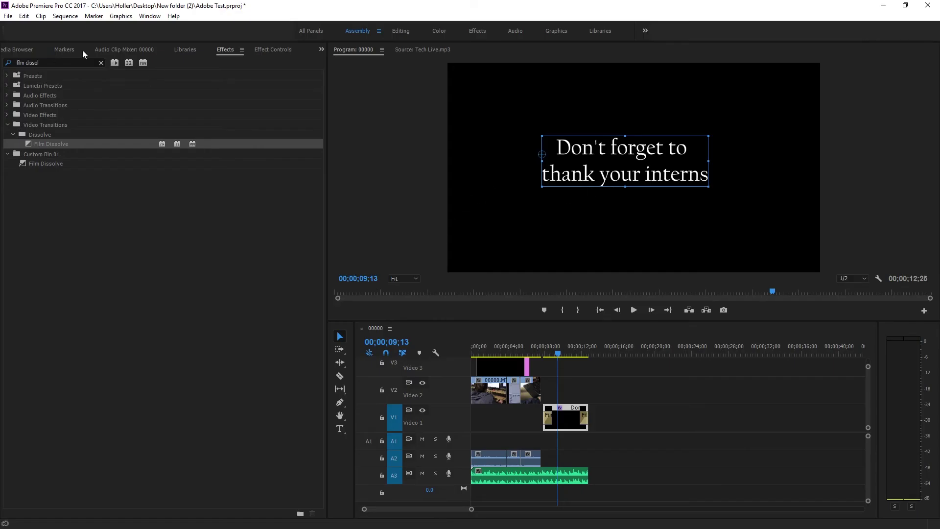
Step: Make the timeline active and open the media export settings for the sequence
{"action": "left_click", "coordinate": [193, 364]}
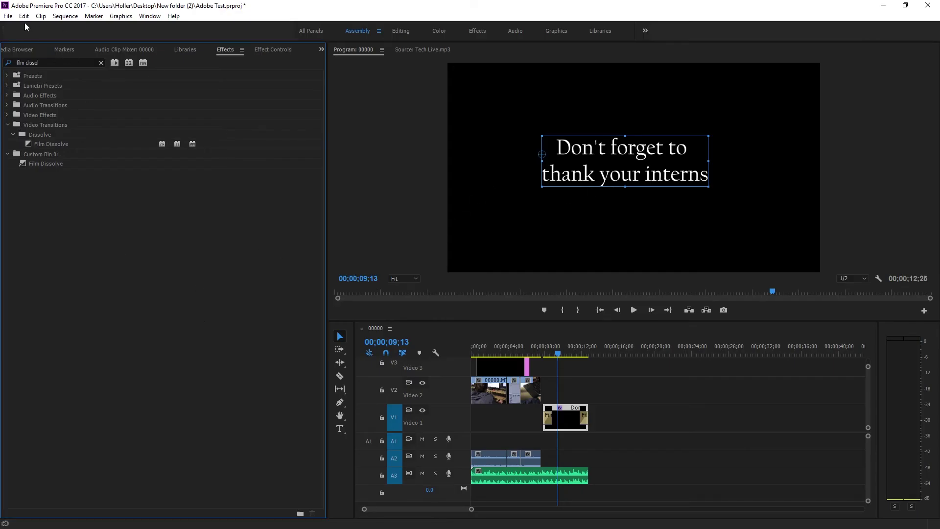
{"action": "left_click", "coordinate": [8, 15]}
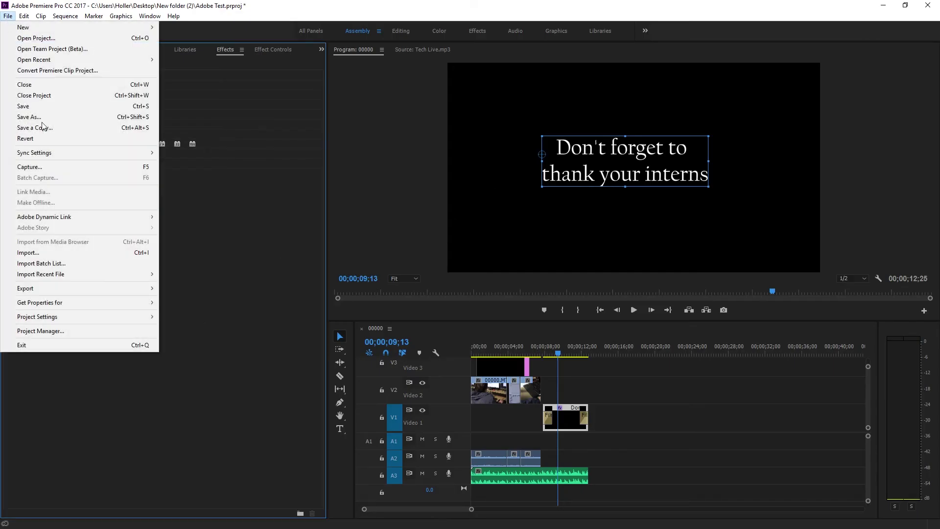
{"action": "left_click", "coordinate": [429, 336]}
{"action": "left_click", "coordinate": [371, 335]}
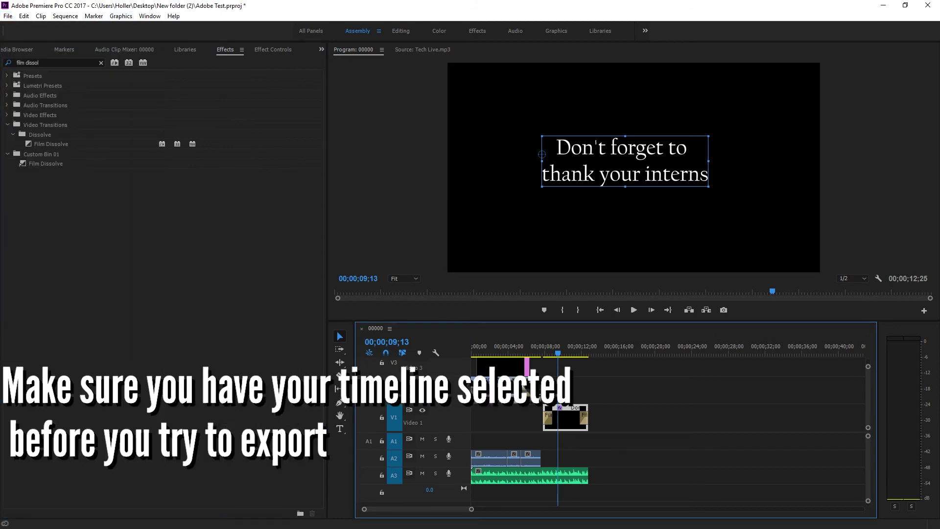
{"action": "left_click", "coordinate": [8, 16]}
{"action": "mouse_move", "coordinate": [23, 288]}
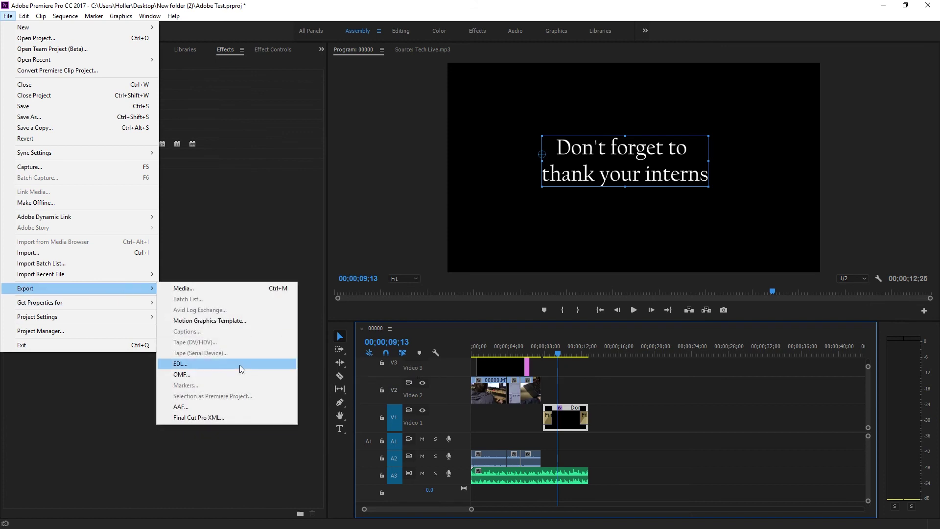
{"action": "left_click", "coordinate": [184, 288]}
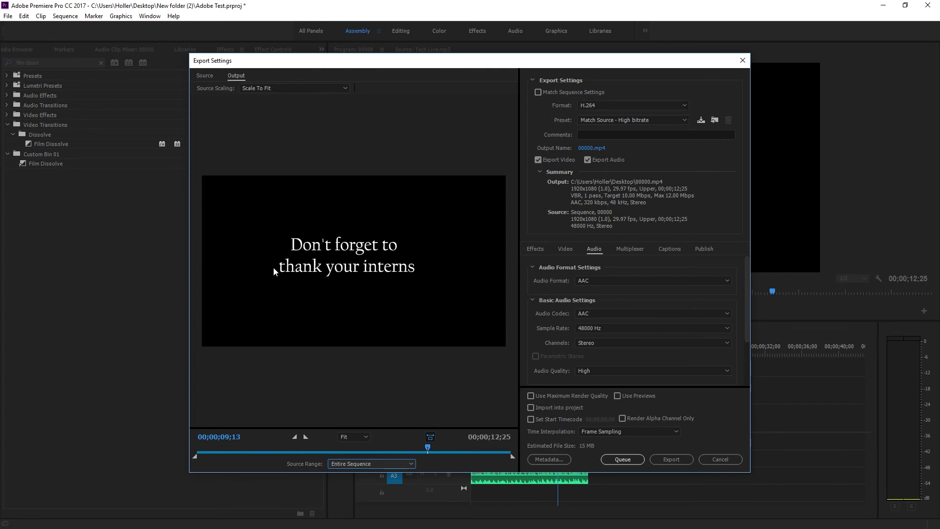
Step: Review the audio export settings and choose the HD 1080p 29.97 preset for the H.264 export
{"action": "scroll", "coordinate": [586, 321], "scroll_direction": "down", "scroll_amount": 2}
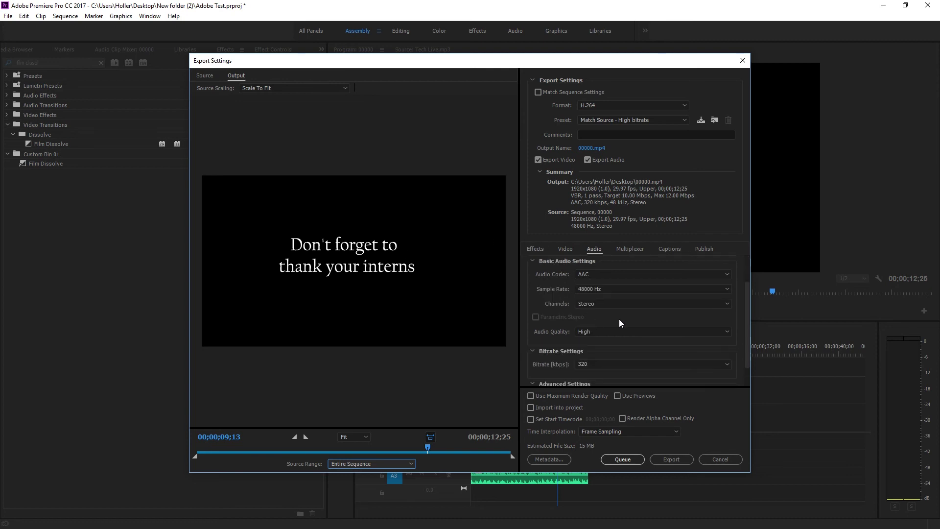
{"action": "scroll", "coordinate": [539, 303], "scroll_direction": "up", "scroll_amount": 2}
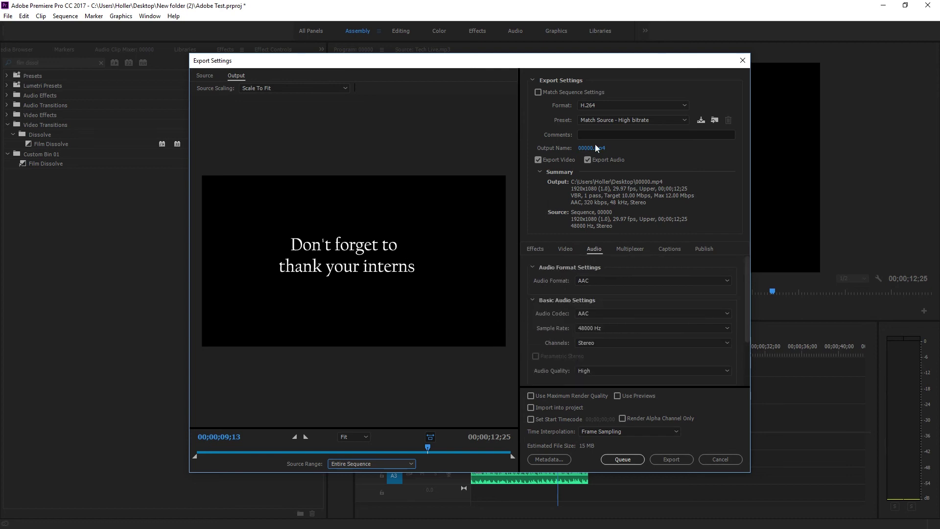
{"action": "left_click", "coordinate": [609, 122]}
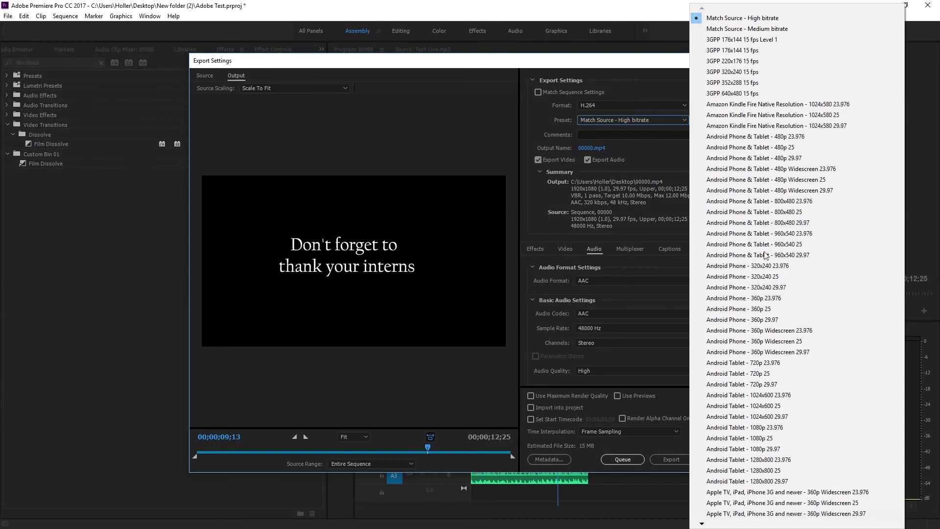
{"action": "mouse_move", "coordinate": [702, 524]}
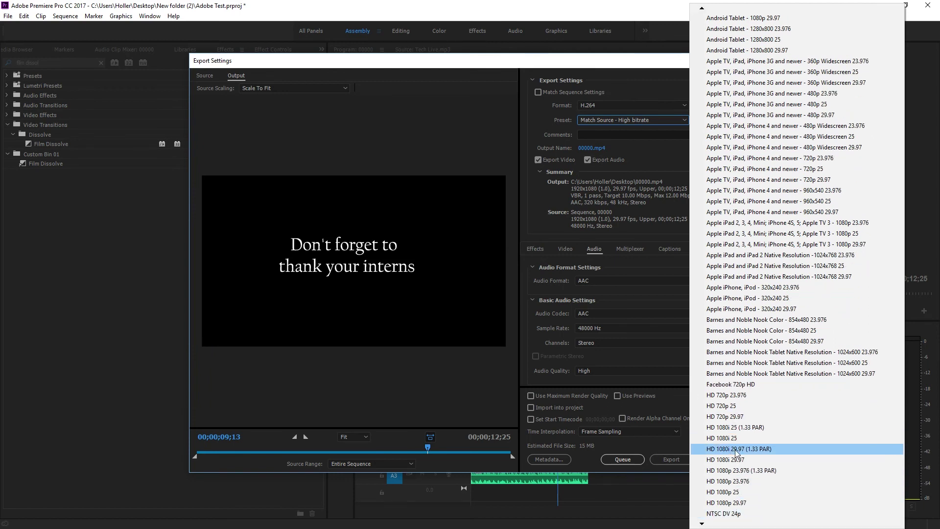
{"action": "left_click", "coordinate": [732, 503]}
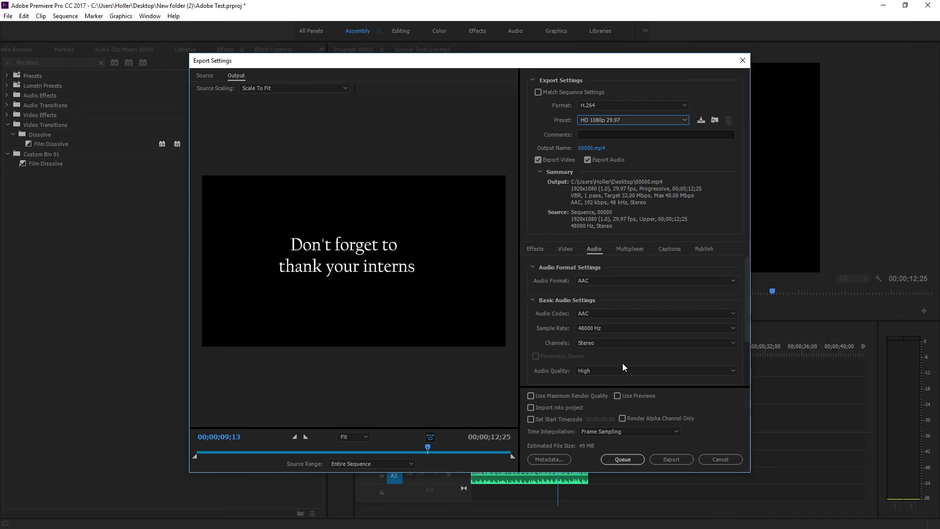
Step: Name the output file Interns.mp4 and save it to the Desktop
{"action": "left_click", "coordinate": [591, 149]}
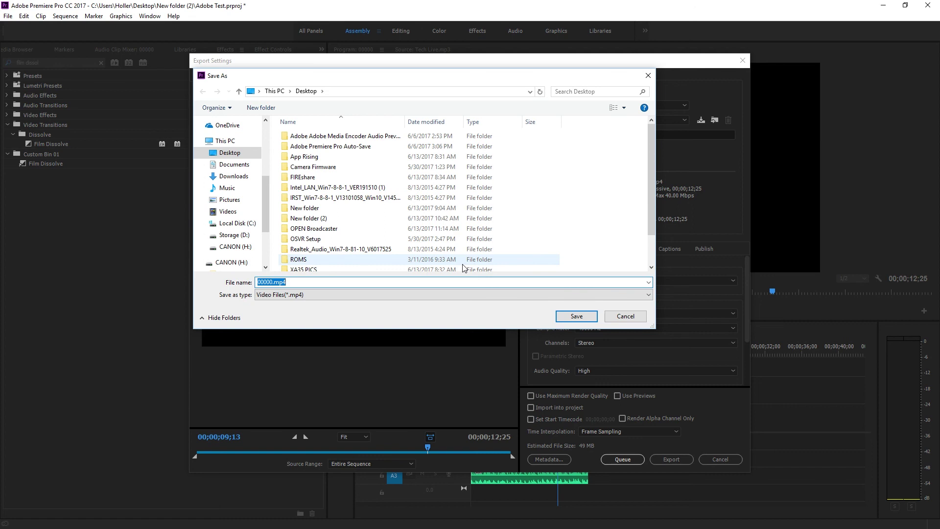
{"action": "key", "text": "BackSpace"}
{"action": "left_click", "coordinate": [578, 317]}
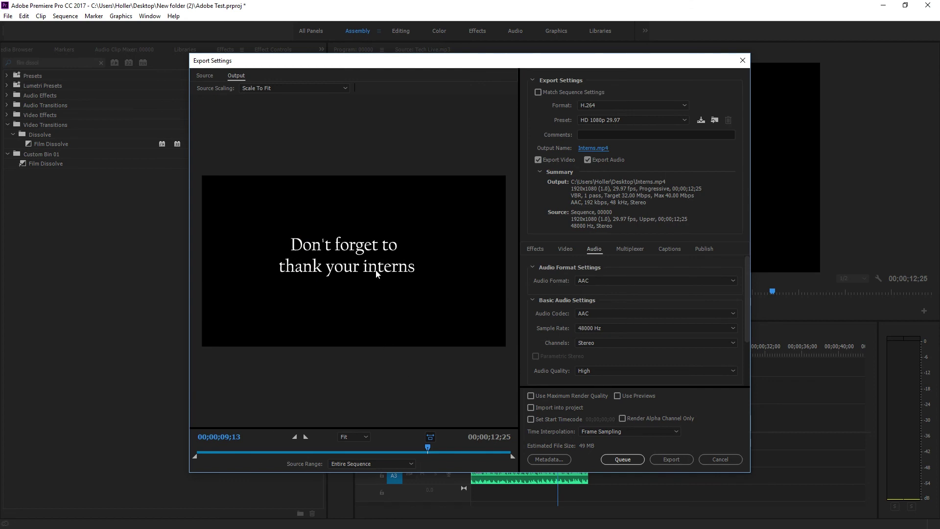
Step: Look through the audio channel options, keeping Stereo, and review the audio bitrate settings
{"action": "left_click", "coordinate": [685, 341]}
{"action": "left_click", "coordinate": [610, 353]}
{"action": "left_click", "coordinate": [587, 342]}
{"action": "left_click", "coordinate": [586, 362]}
{"action": "mouse_move", "coordinate": [747, 324]}
{"action": "left_mouse_down"}
{"action": "mouse_move", "coordinate": [762, 379]}
{"action": "mouse_move", "coordinate": [740, 313]}
{"action": "left_mouse_up"}
{"action": "scroll", "coordinate": [728, 270], "scroll_direction": "down", "scroll_amount": 3}
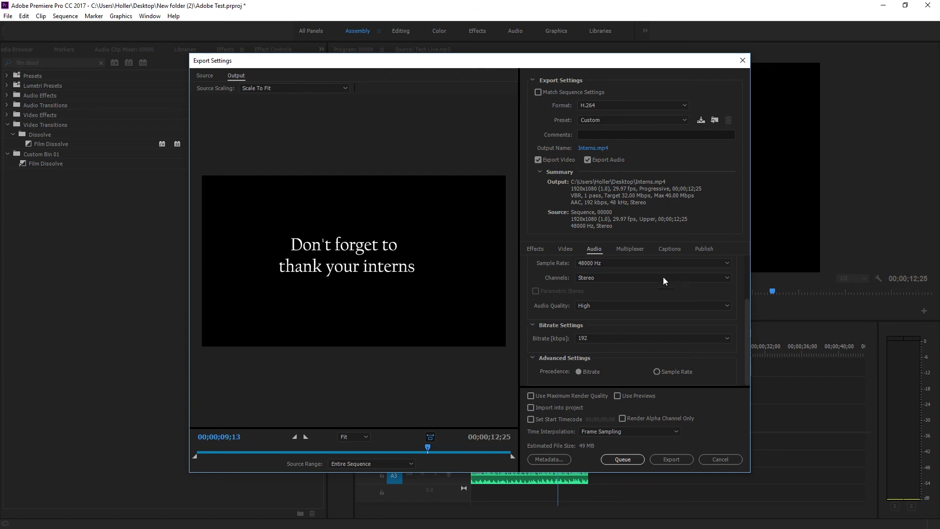
Step: Adjust the target bitrate and lower the maximum bitrate in the video export settings
{"action": "left_click", "coordinate": [570, 250]}
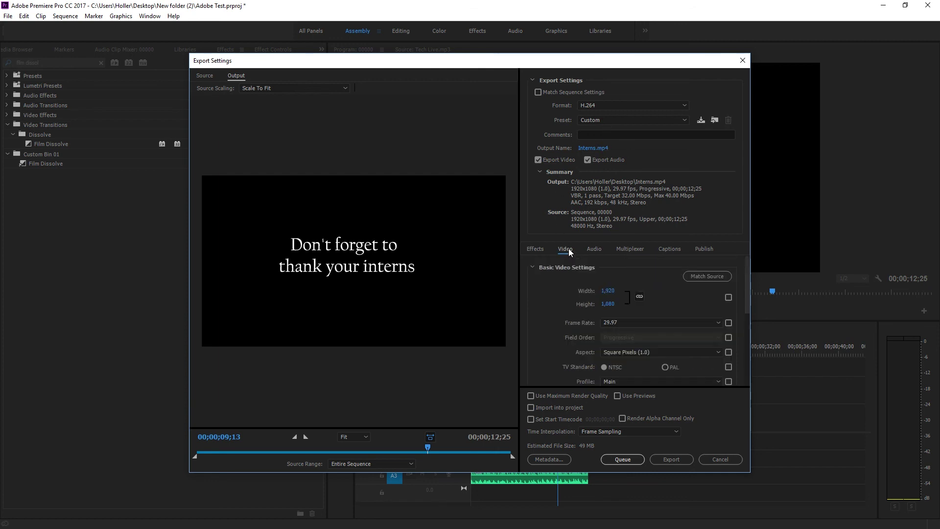
{"action": "scroll", "coordinate": [557, 346], "scroll_direction": "down", "scroll_amount": 2}
{"action": "scroll", "coordinate": [558, 345], "scroll_direction": "down", "scroll_amount": 2}
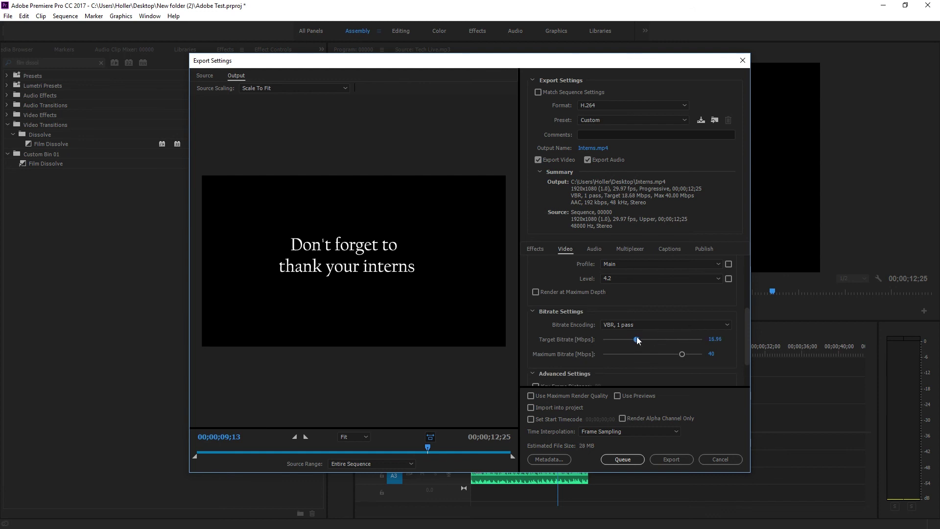
{"action": "left_click_drag", "start_coordinate": [653, 339], "coordinate": [656, 340]}
{"action": "left_click_drag", "start_coordinate": [681, 353], "coordinate": [672, 354]}
Step: Try out the Use Maximum Render Quality option and export the video
{"action": "left_click", "coordinate": [558, 395]}
{"action": "left_click", "coordinate": [559, 395]}
{"action": "left_click", "coordinate": [671, 459]}
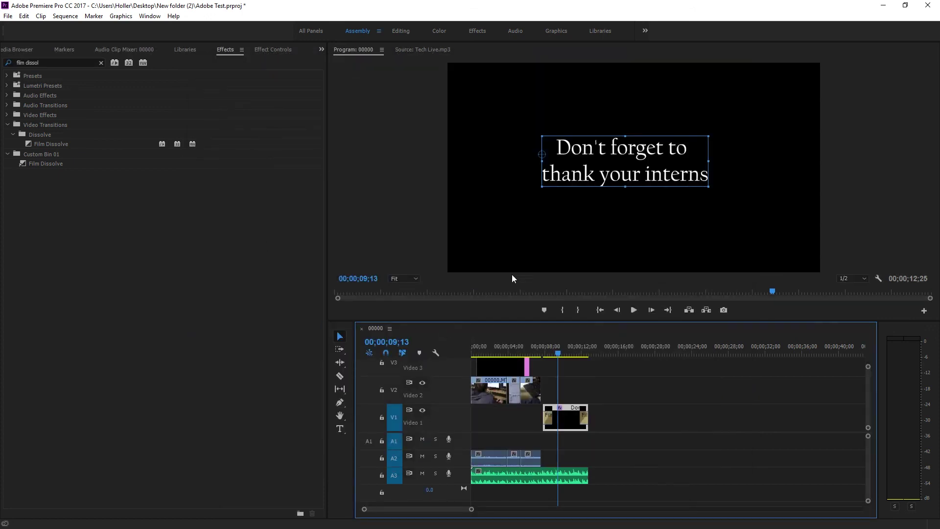
Step: Move the playhead to 00;00;12;22 near the end of the closing title
{"action": "left_click", "coordinate": [588, 352]}
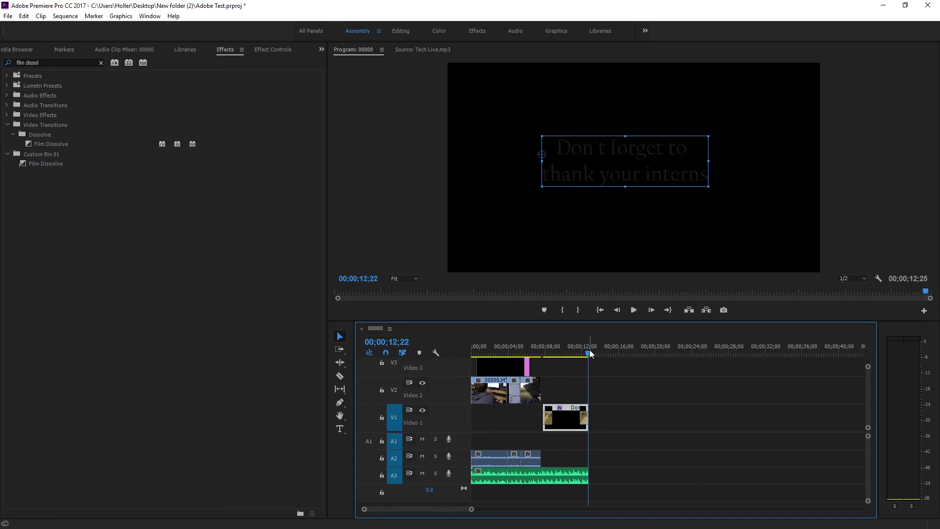